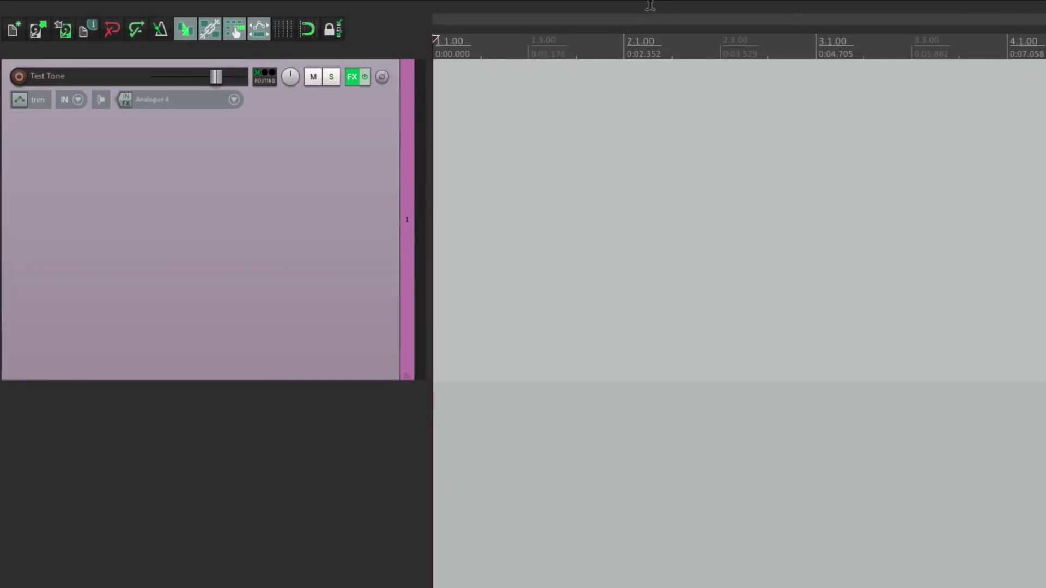
# - Open Preferences at Audio > Mute/Solo, where any track auto-mutes above +18 dB
pyautogui.click(381, 8)
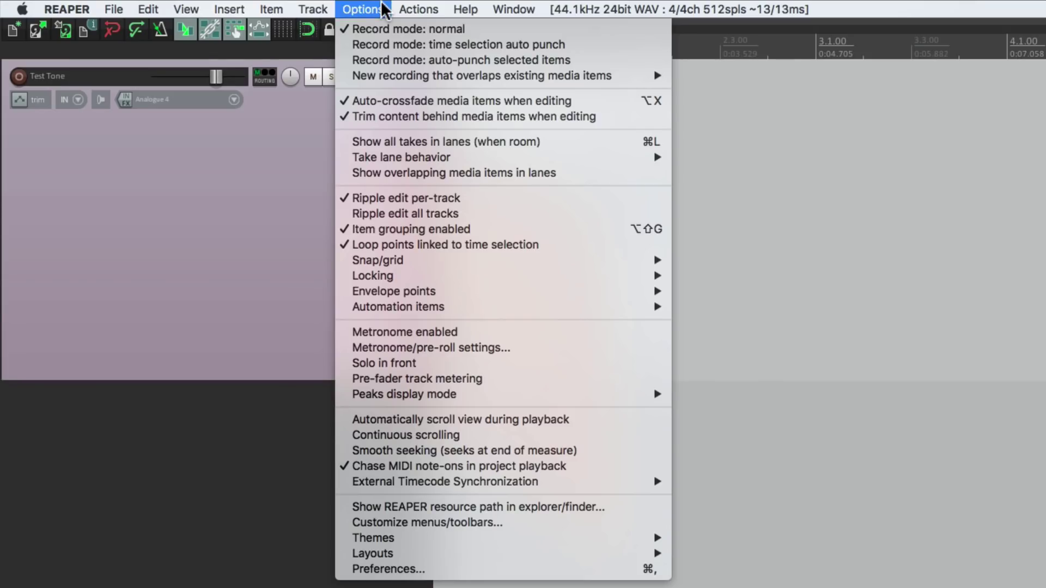
pyautogui.click(339, 569)
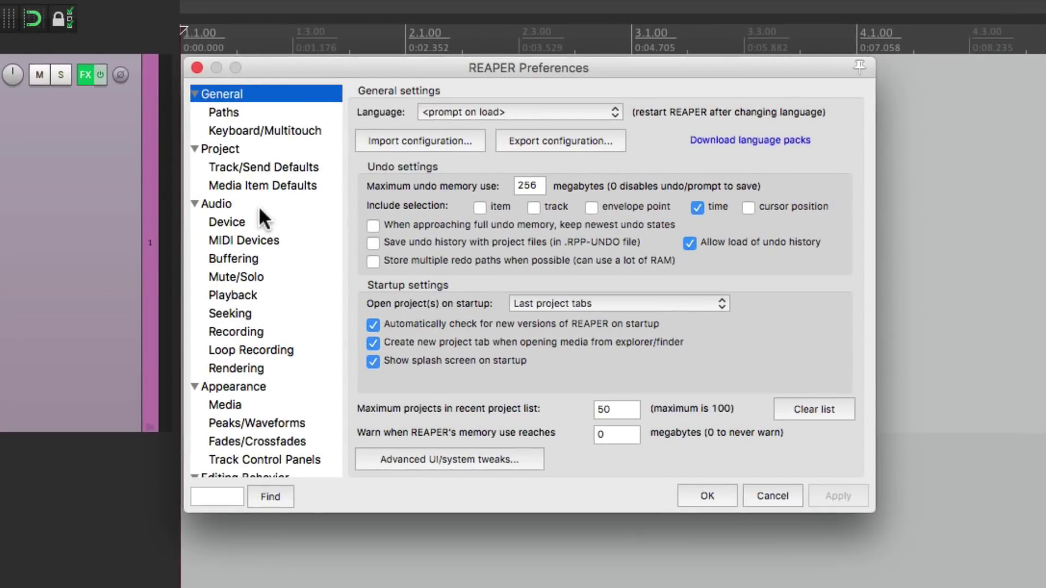
pyautogui.click(275, 277)
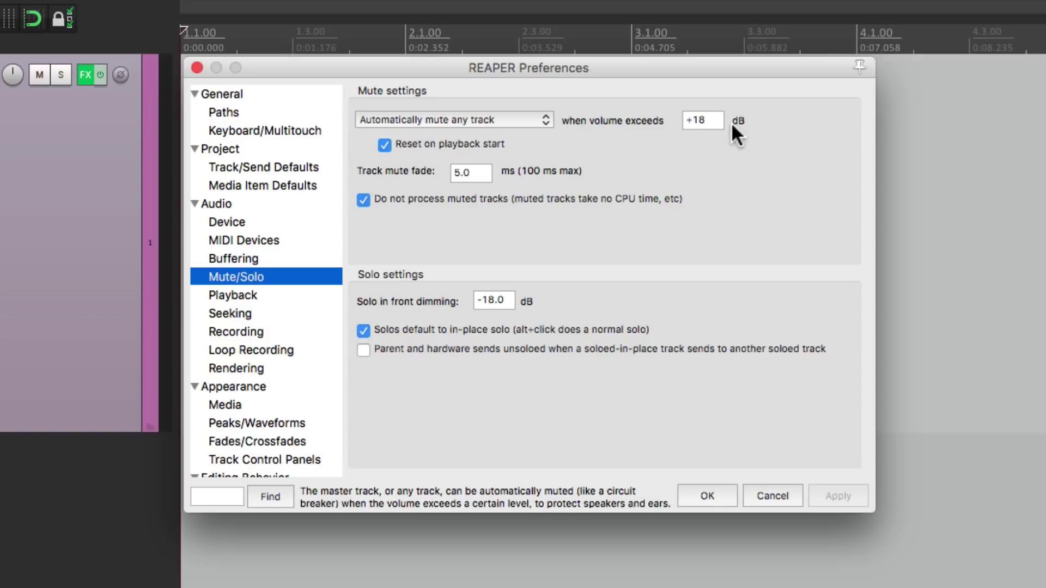
# - Open Test Tone's Tone Generator and raise Wet Mix until the track auto-mutes
pyautogui.click(701, 502)
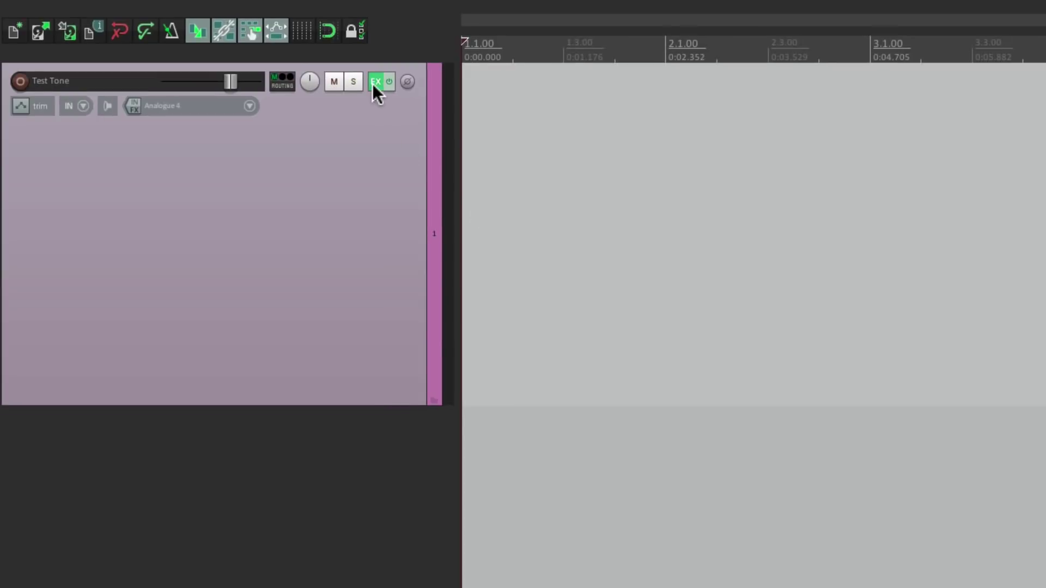
pyautogui.click(374, 83)
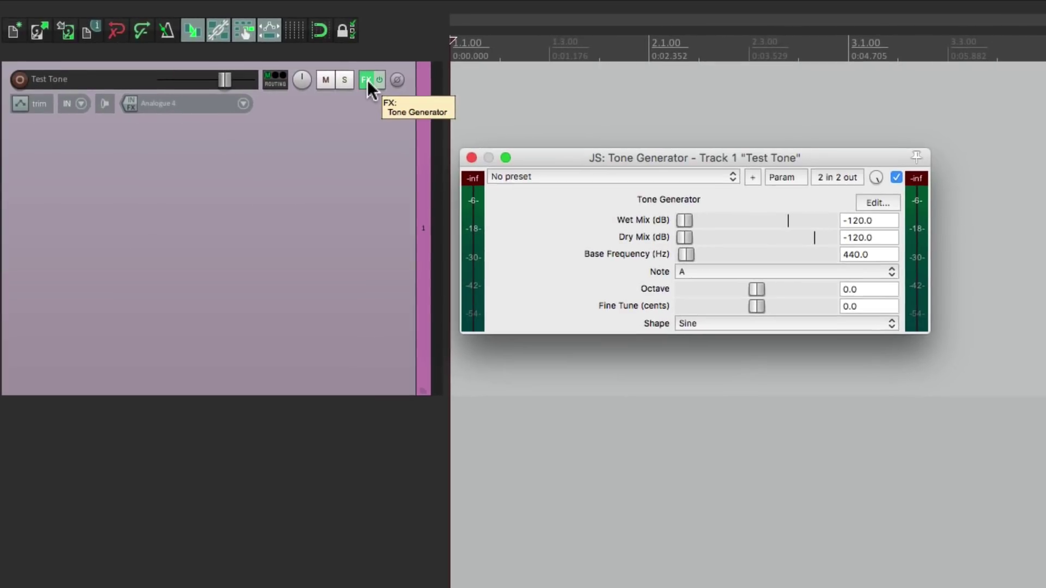
pyautogui.moveTo(683, 221)
pyautogui.mouseDown()
pyautogui.moveTo(782, 221)
pyautogui.moveTo(662, 220)
pyautogui.mouseUp()
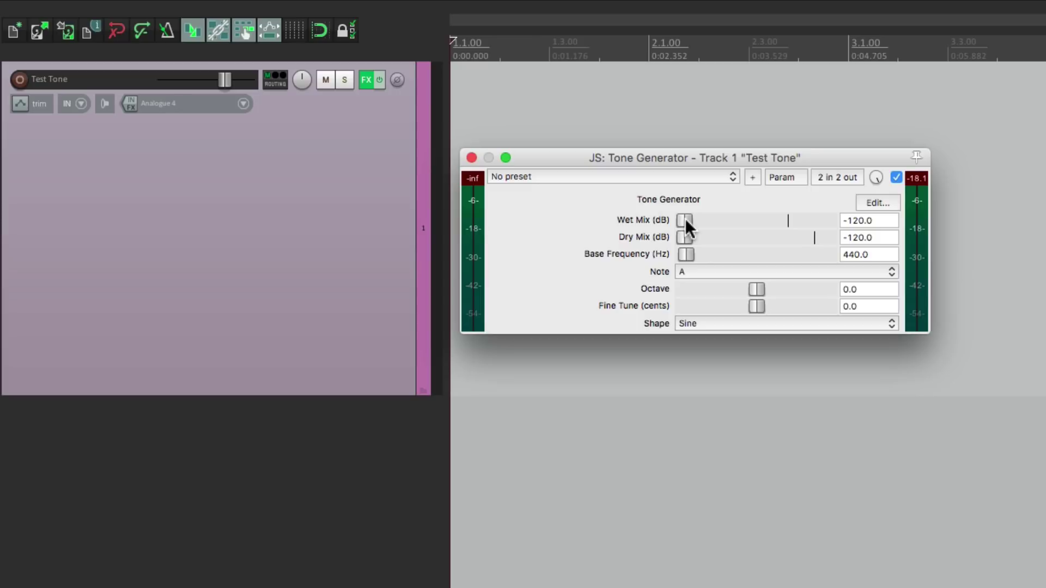
pyautogui.moveTo(684, 220); pyautogui.dragTo(818, 220)
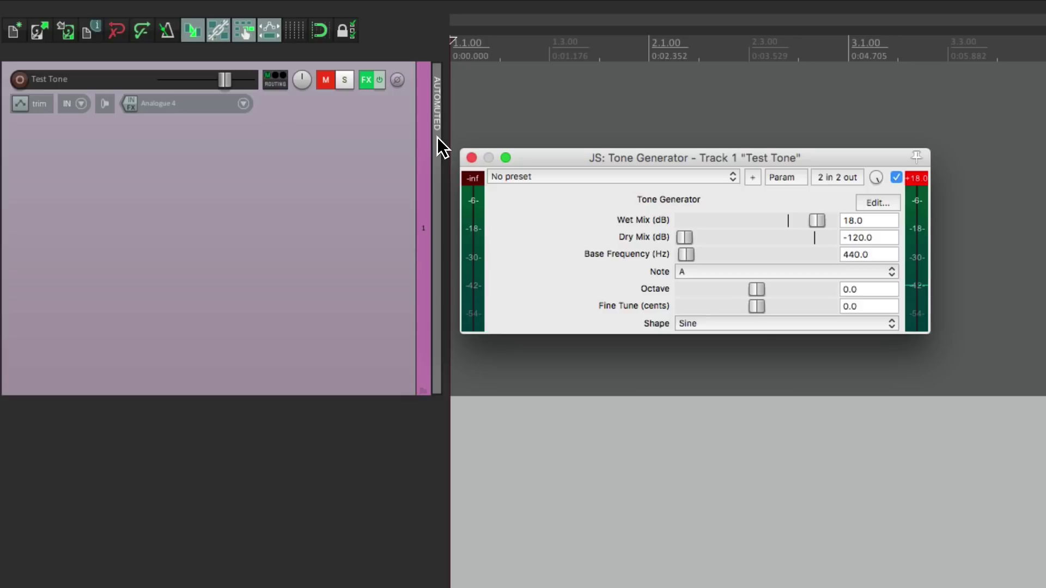
# - Drop Wet Mix to -120 dB and unmute Test Tone, repeating the auto-mute test once
pyautogui.click(324, 82)
pyautogui.moveTo(812, 219); pyautogui.dragTo(669, 221)
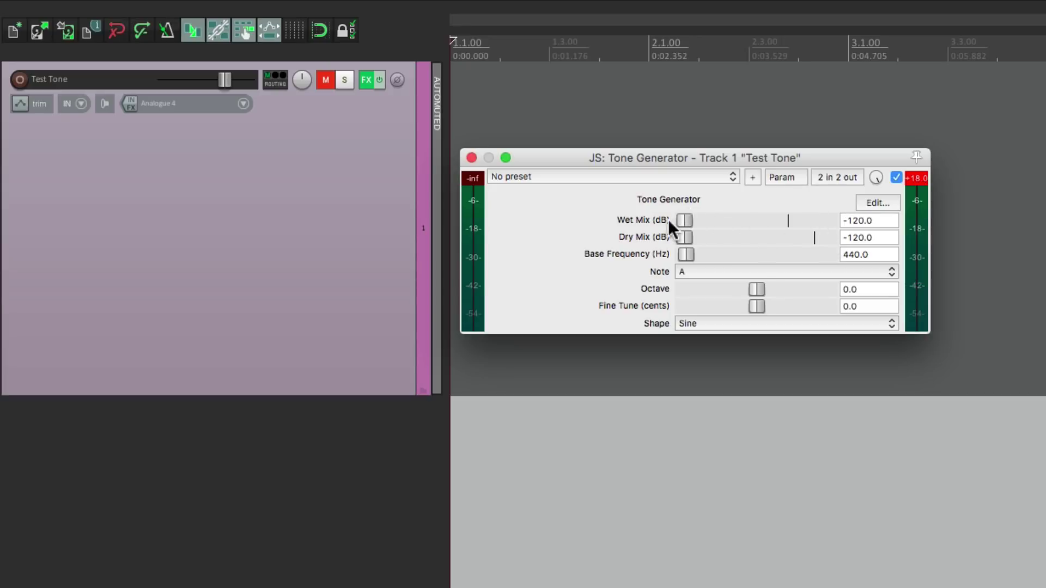
pyautogui.click(326, 82)
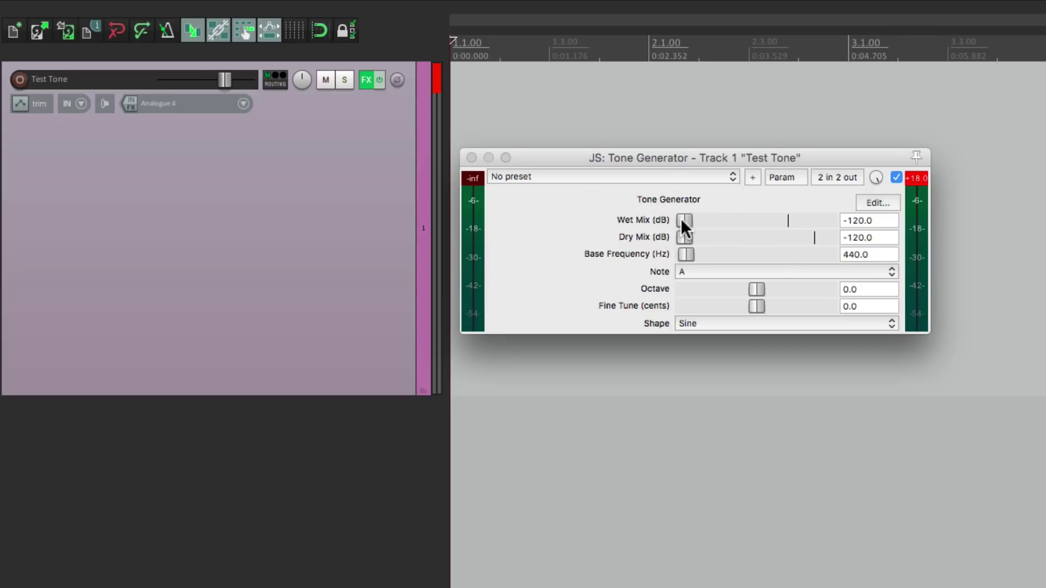
pyautogui.moveTo(681, 217); pyautogui.dragTo(815, 220)
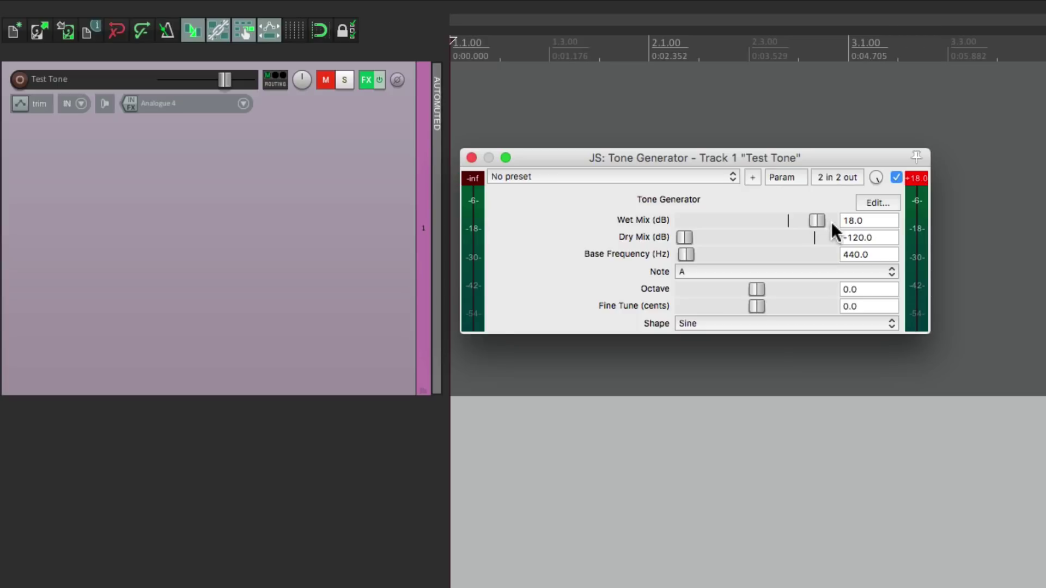
pyautogui.moveTo(816, 221); pyautogui.dragTo(622, 233)
# - Unmute Test Tone and lower the auto-mute threshold to +8 dB
pyautogui.click(324, 82)
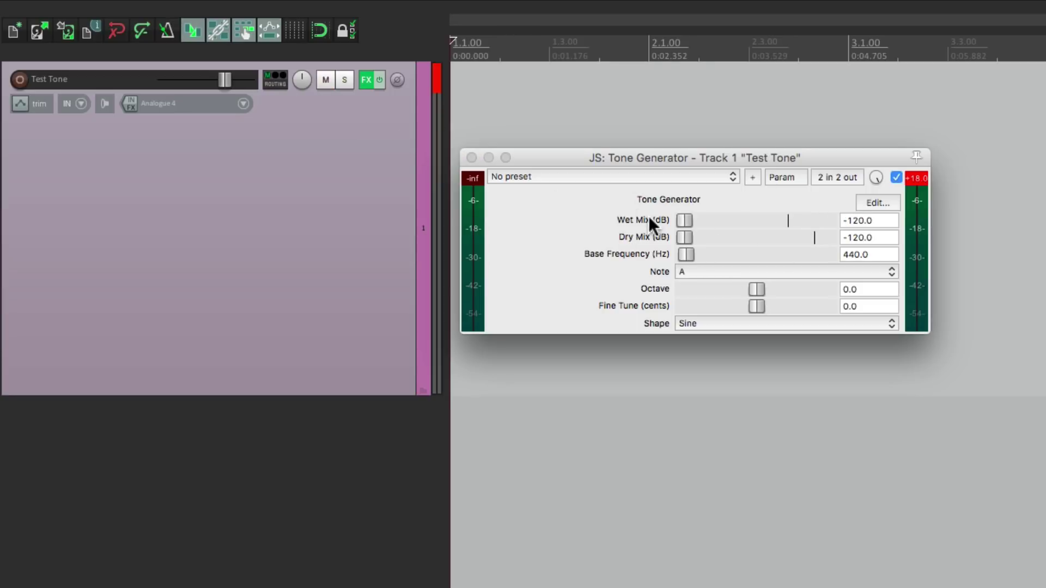
pyautogui.press('super+comma')
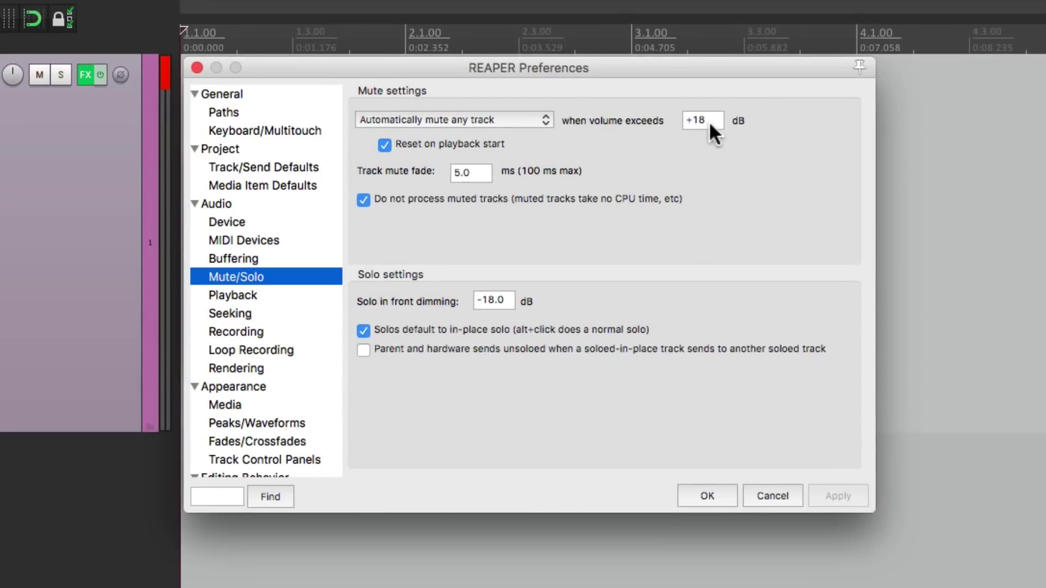
pyautogui.moveTo(716, 116)
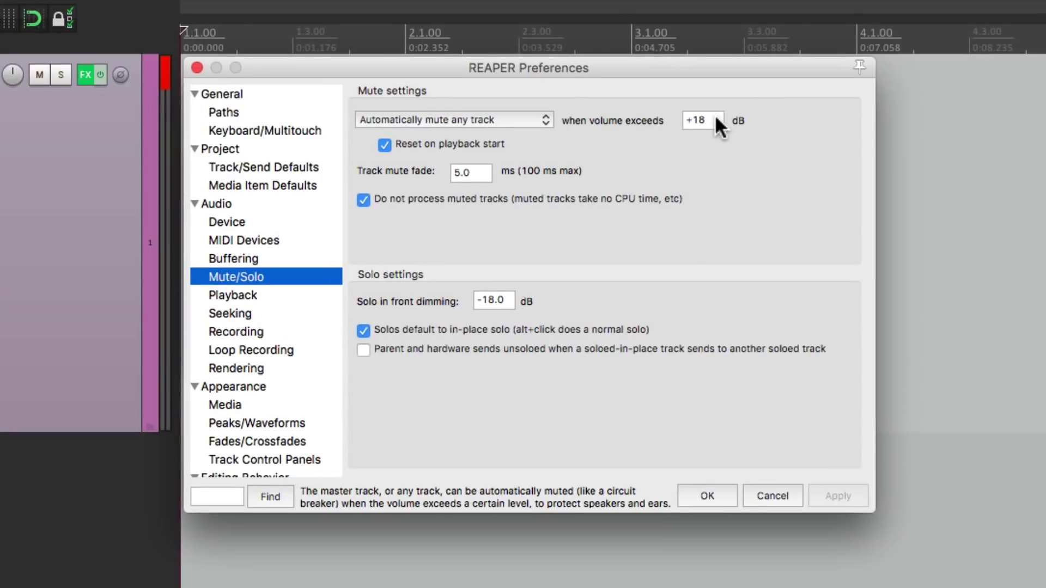
pyautogui.doubleClick(715, 117)
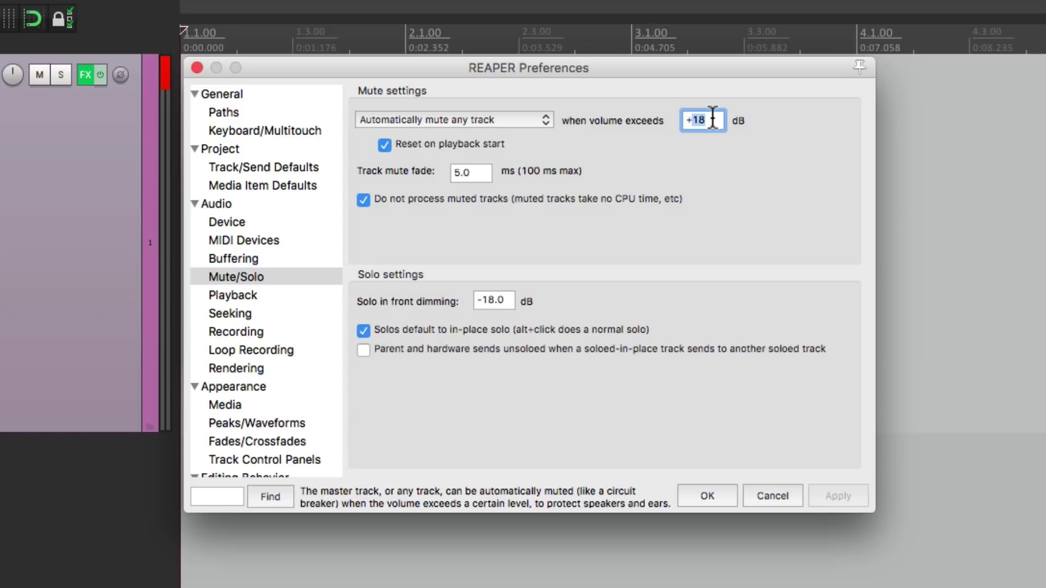
pyautogui.write('8')
pyautogui.press('Return')
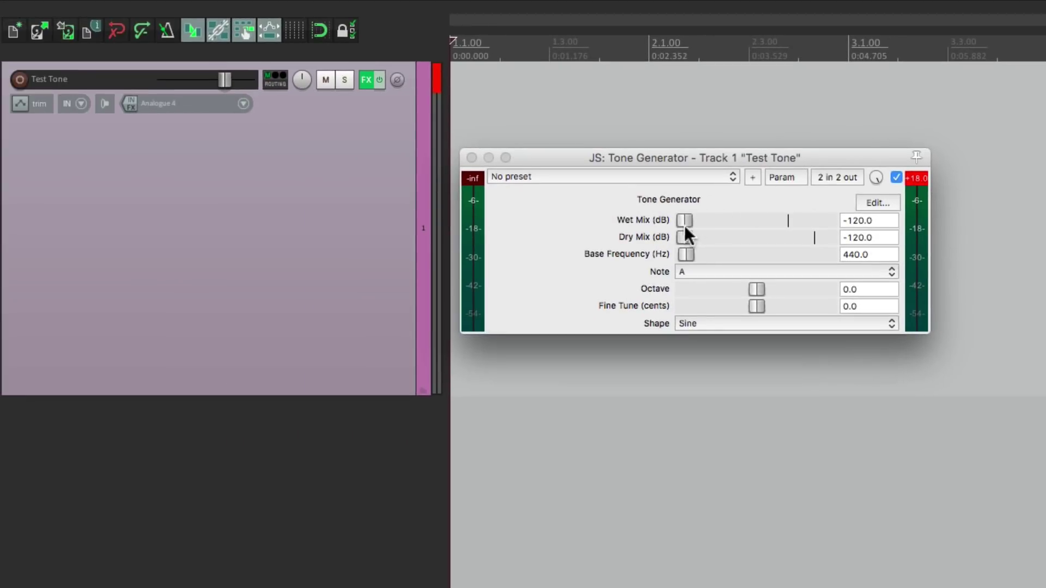
# - Raise Wet Mix to 8.0 dB to trigger auto-mute, then restore the threshold to +18 dB
pyautogui.moveTo(685, 226); pyautogui.dragTo(805, 221)
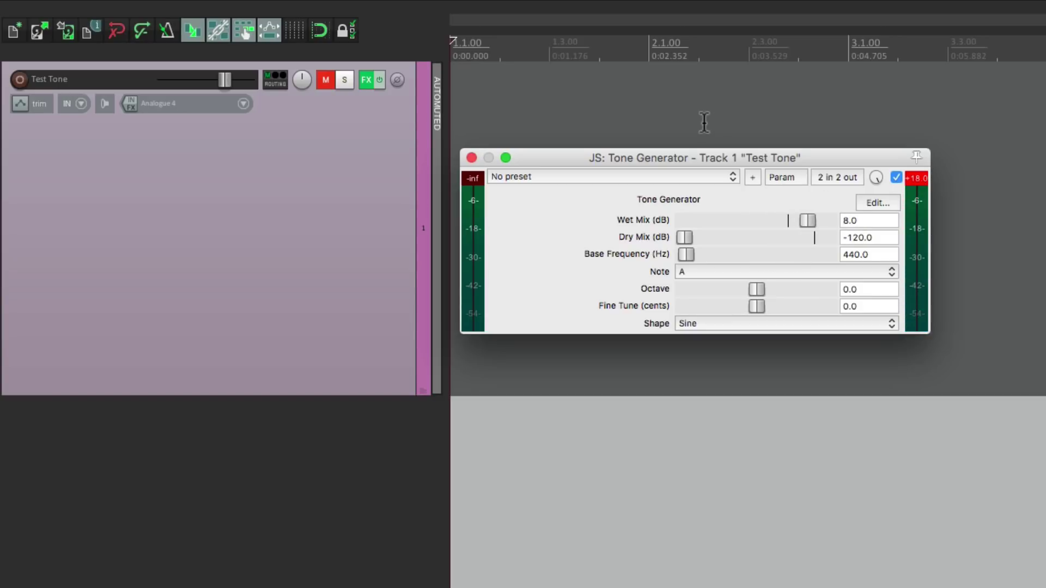
pyautogui.press('super+comma')
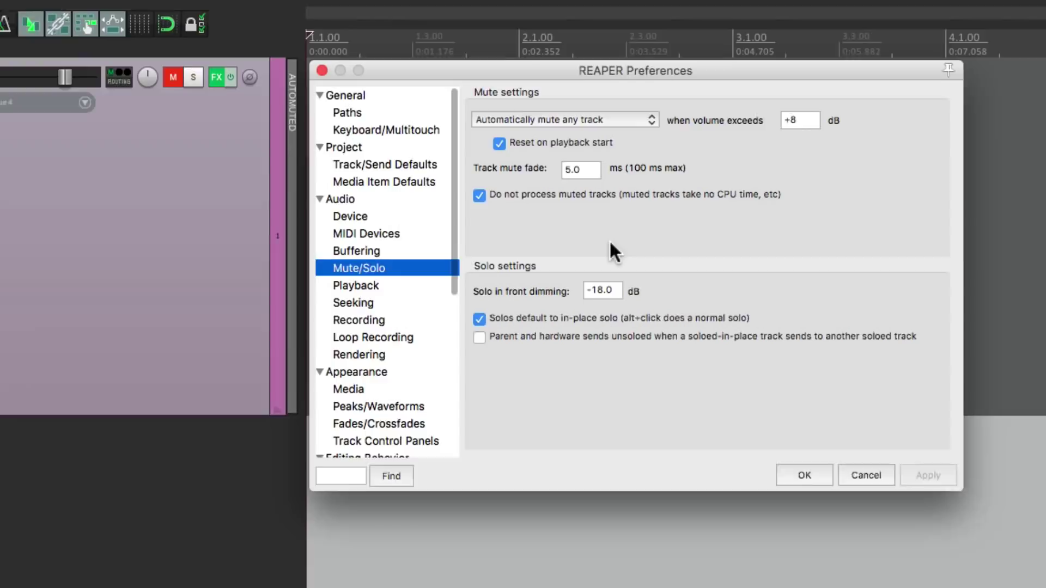
pyautogui.doubleClick(706, 123)
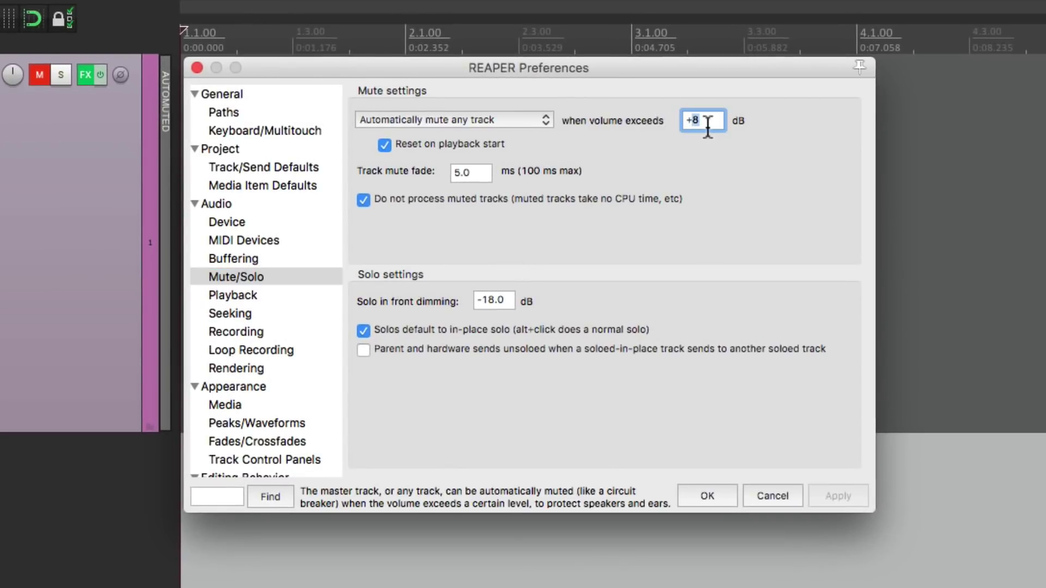
pyautogui.write('18')
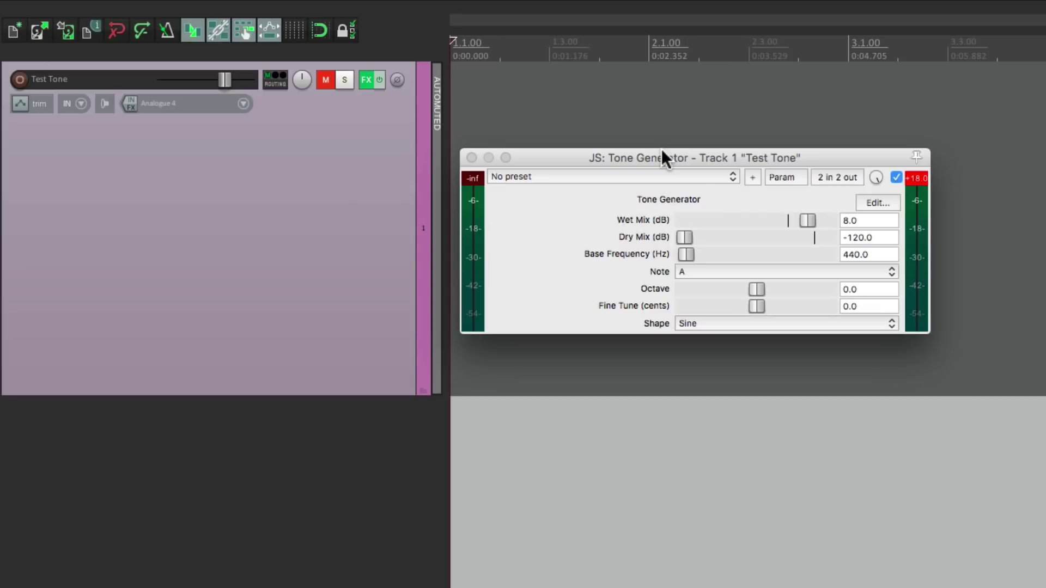
# - During playback, push Wet Mix past +18 dB to auto-mute, then return it to -120 dB and restart playback
pyautogui.moveTo(785, 218); pyautogui.dragTo(742, 241)
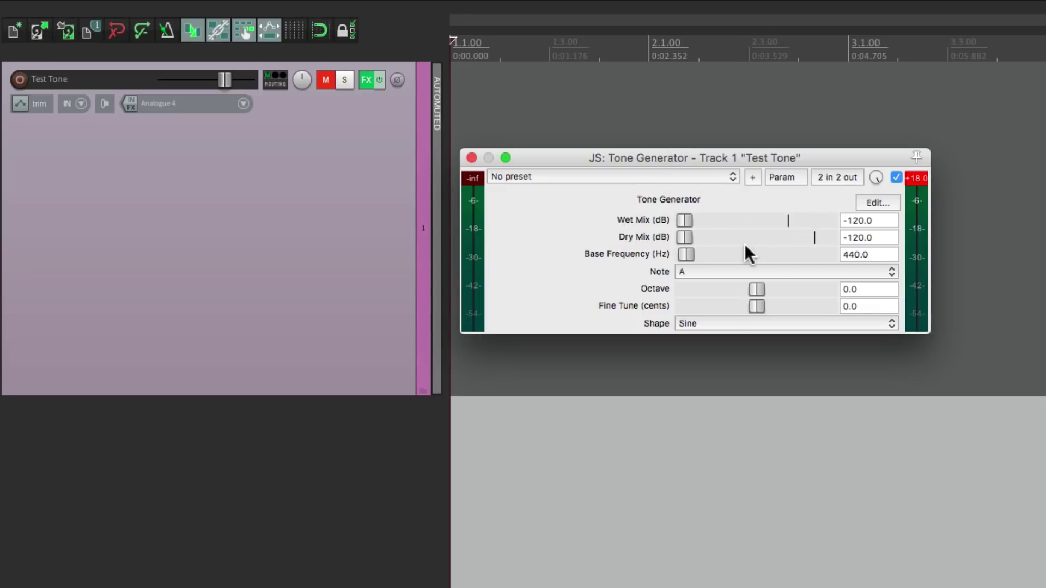
pyautogui.press('space')
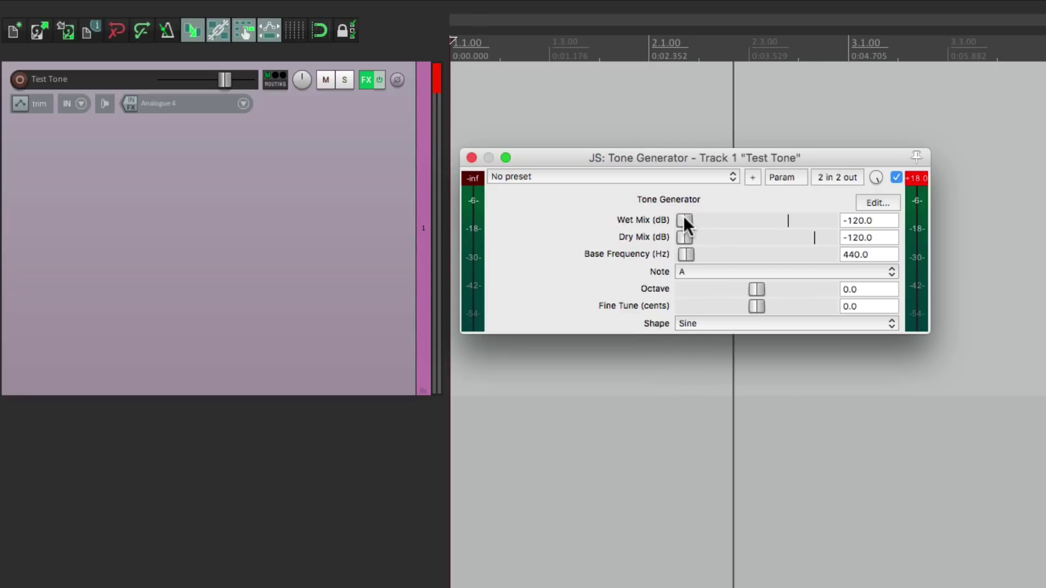
pyautogui.moveTo(684, 217); pyautogui.dragTo(818, 216)
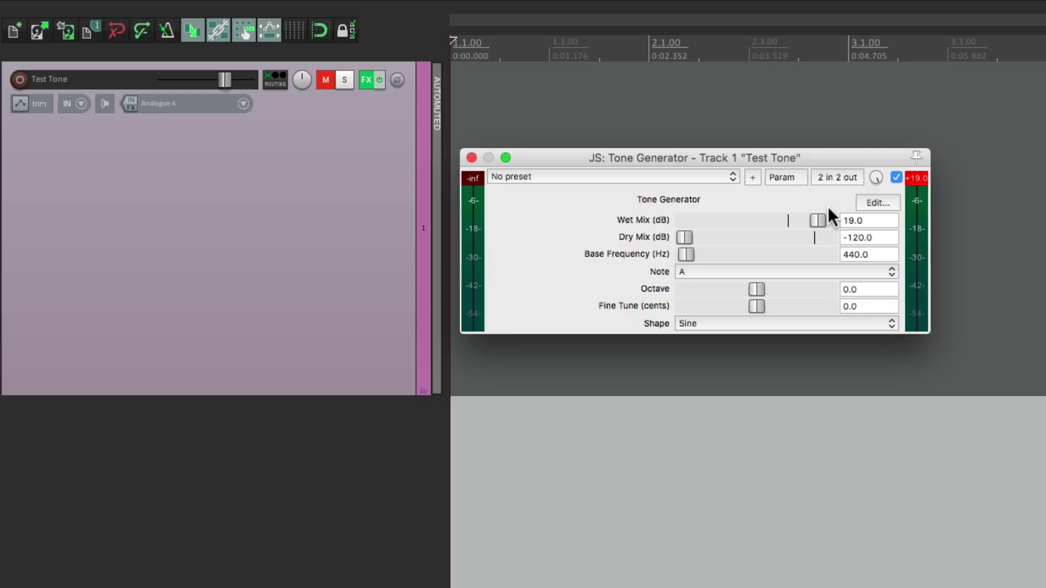
pyautogui.moveTo(815, 223); pyautogui.dragTo(656, 224)
pyautogui.press('space')
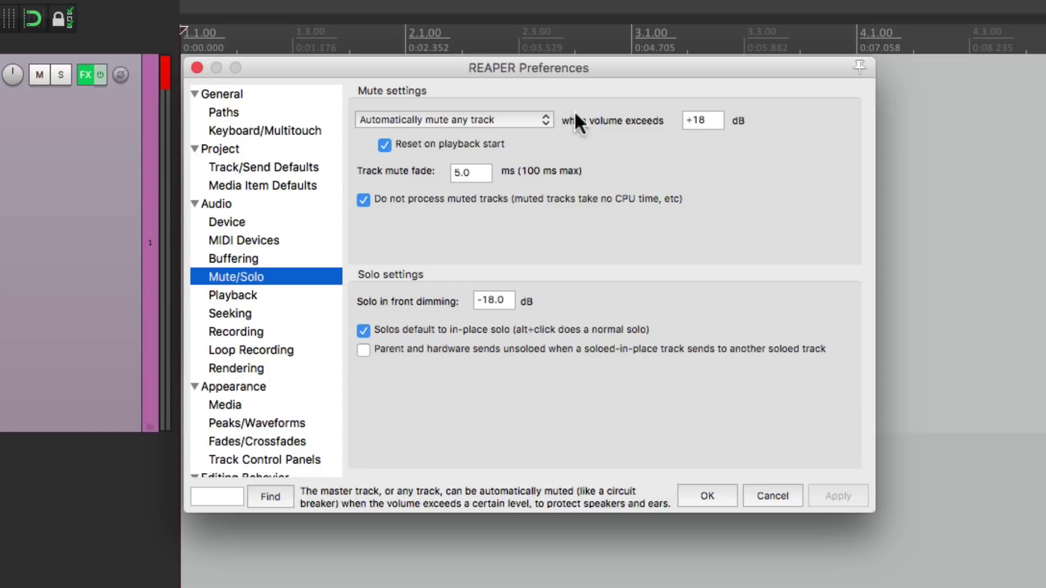
# - Limit automatic muting to the master track only
pyautogui.click(505, 117)
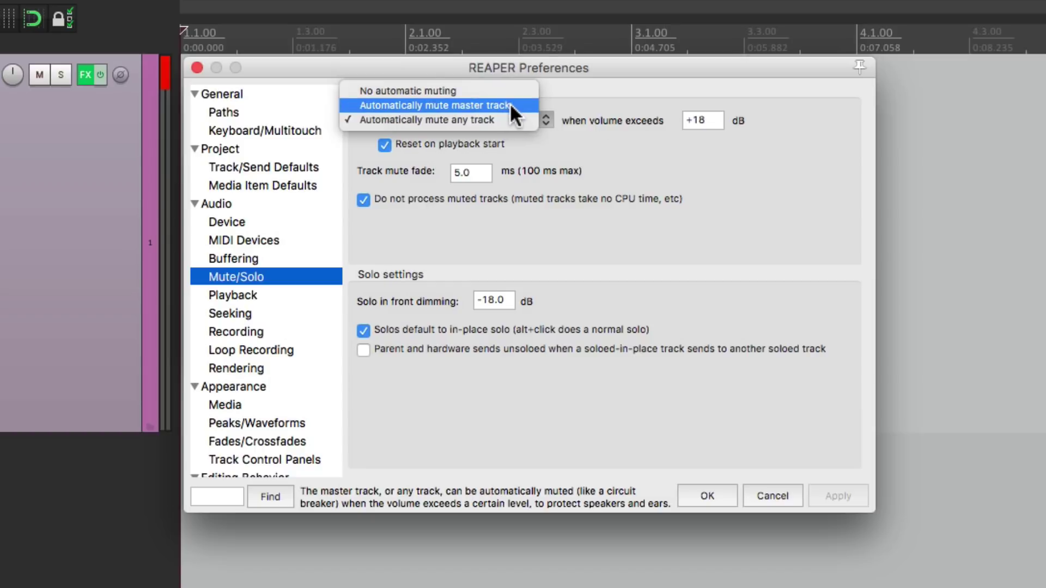
pyautogui.click(510, 104)
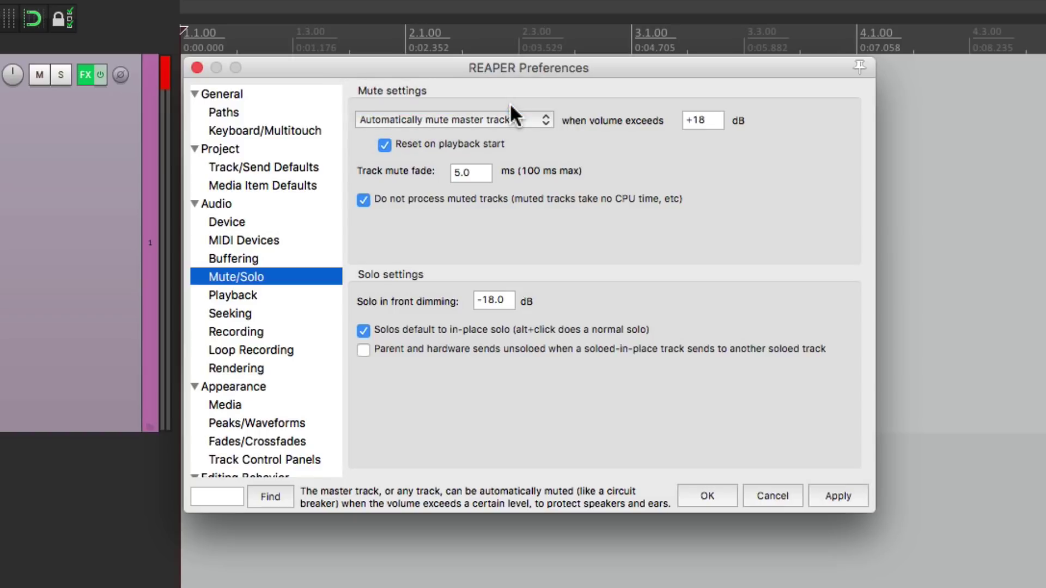
pyautogui.click(708, 493)
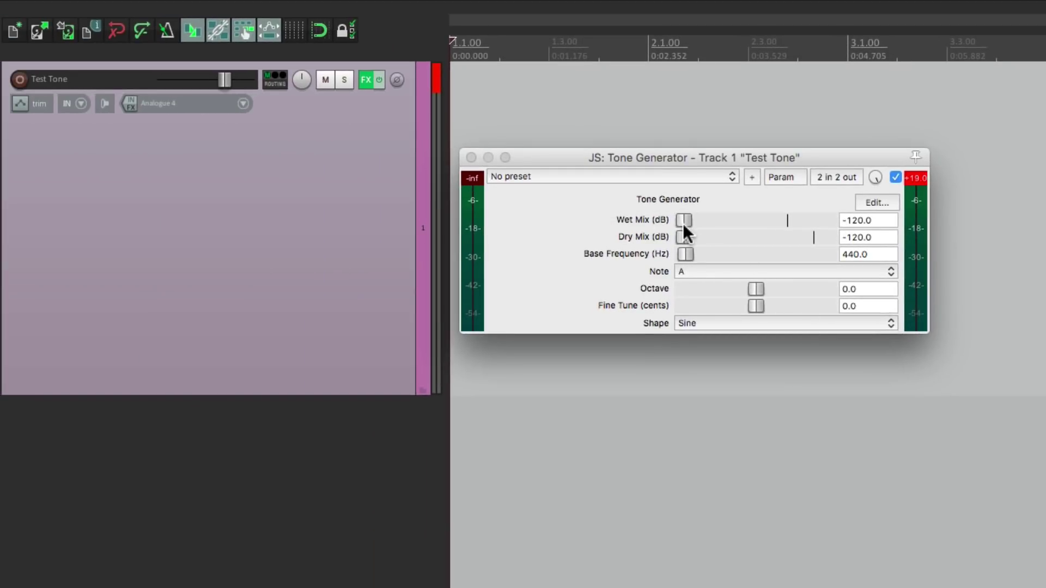
# - Raise Wet Mix until the master auto-mutes, then lower it to -120 dB and unmute the master
pyautogui.moveTo(682, 218); pyautogui.dragTo(818, 217)
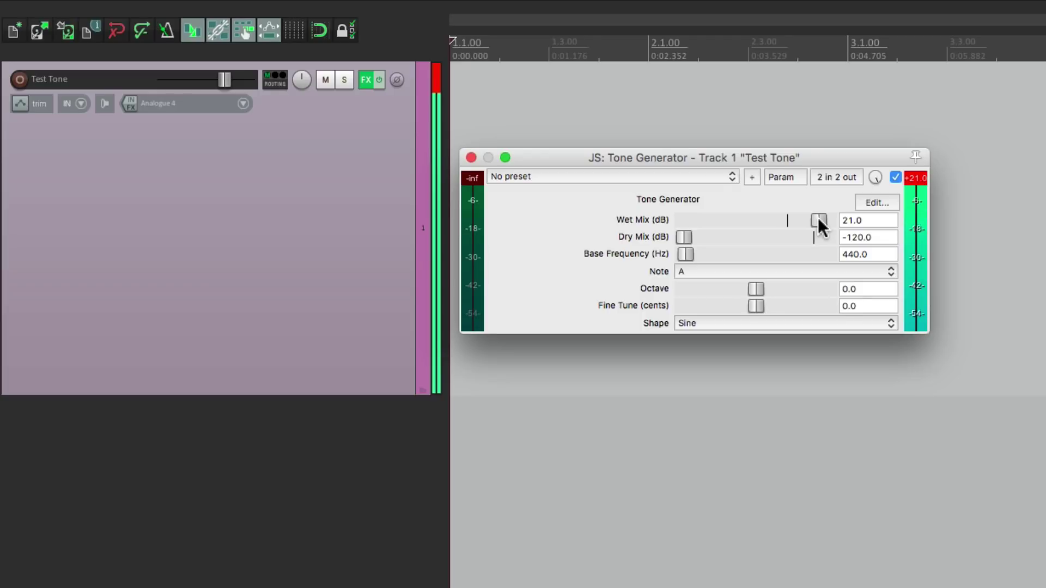
pyautogui.click(179, 8)
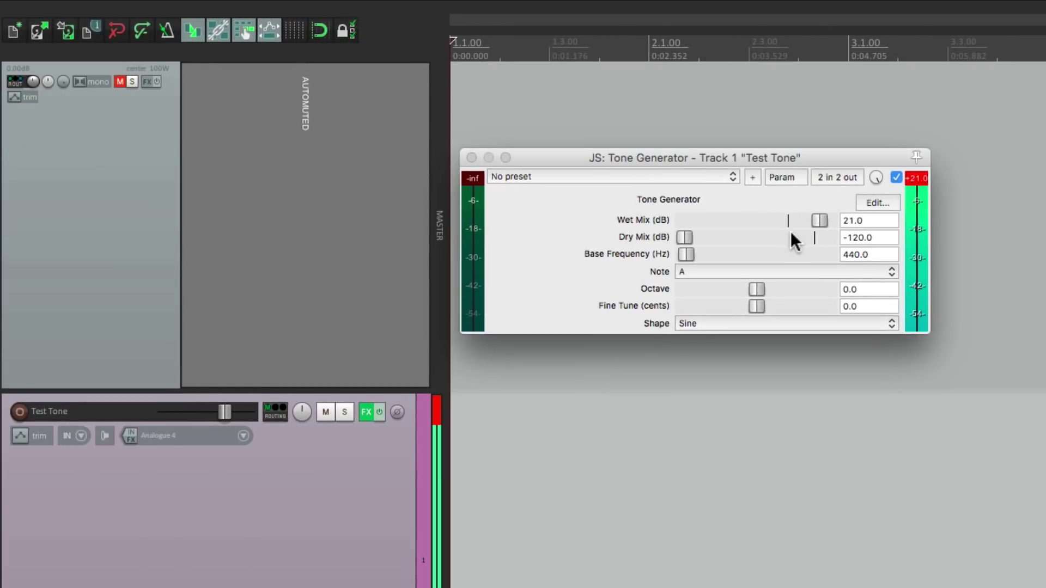
pyautogui.moveTo(823, 219); pyautogui.dragTo(612, 239)
pyautogui.click(120, 81)
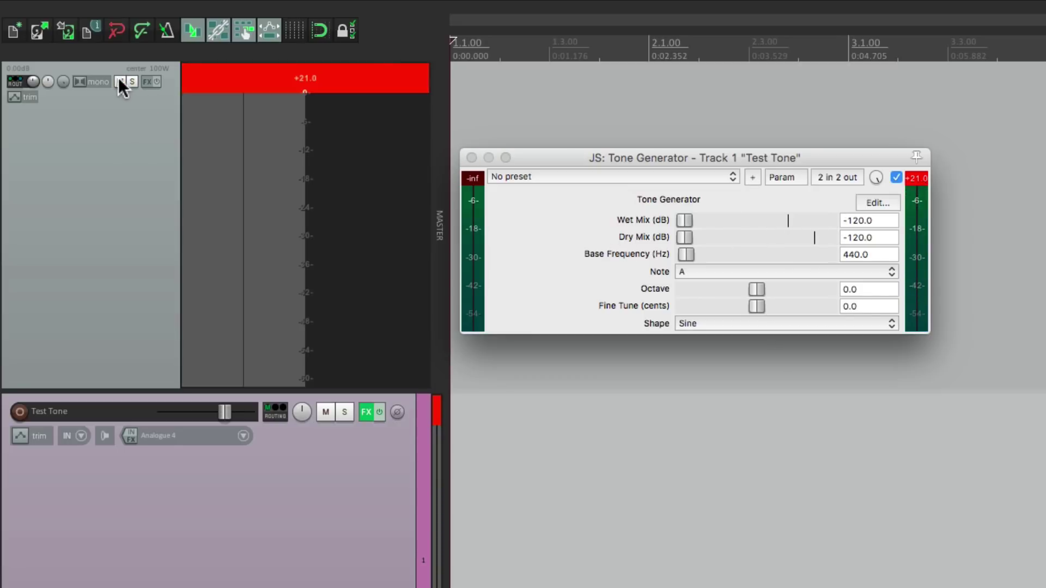
# - Raise Wet Mix to -42 dB then 12 dB, lower it fully, and restart playback to clear the mute
pyautogui.moveTo(684, 220); pyautogui.dragTo(758, 219)
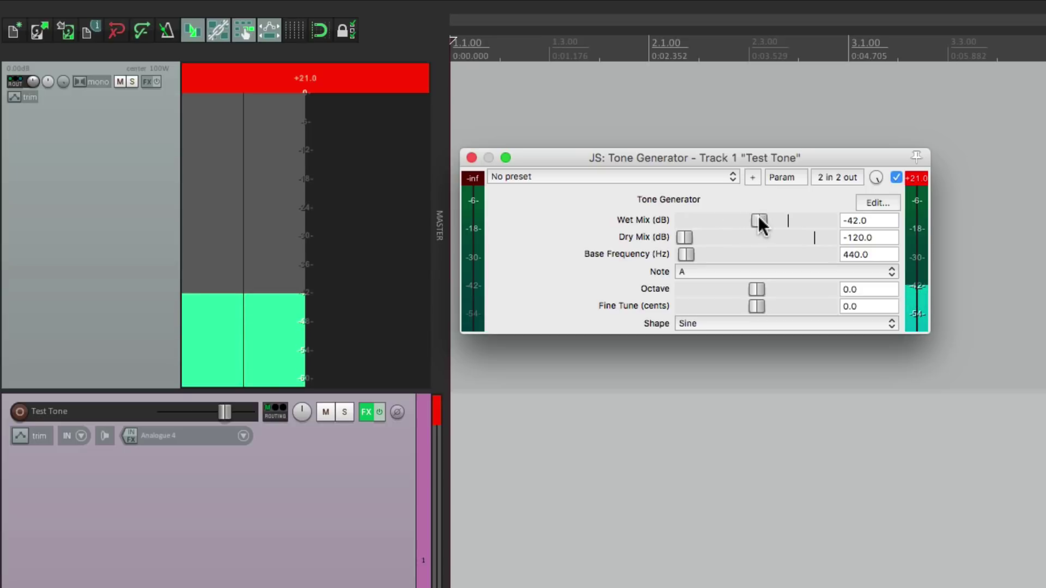
pyautogui.moveTo(759, 219); pyautogui.dragTo(820, 216)
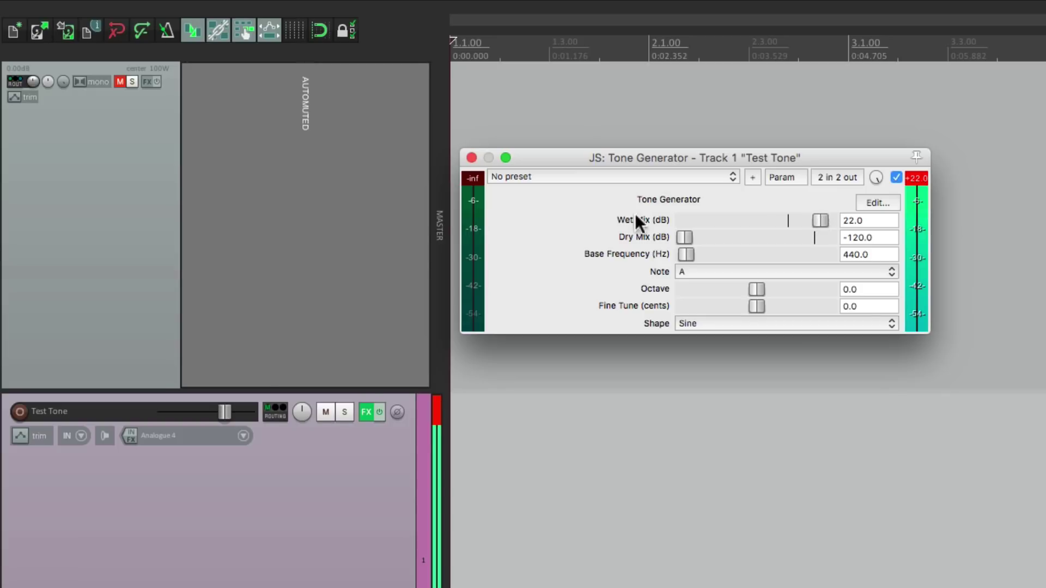
pyautogui.moveTo(792, 216); pyautogui.dragTo(609, 209)
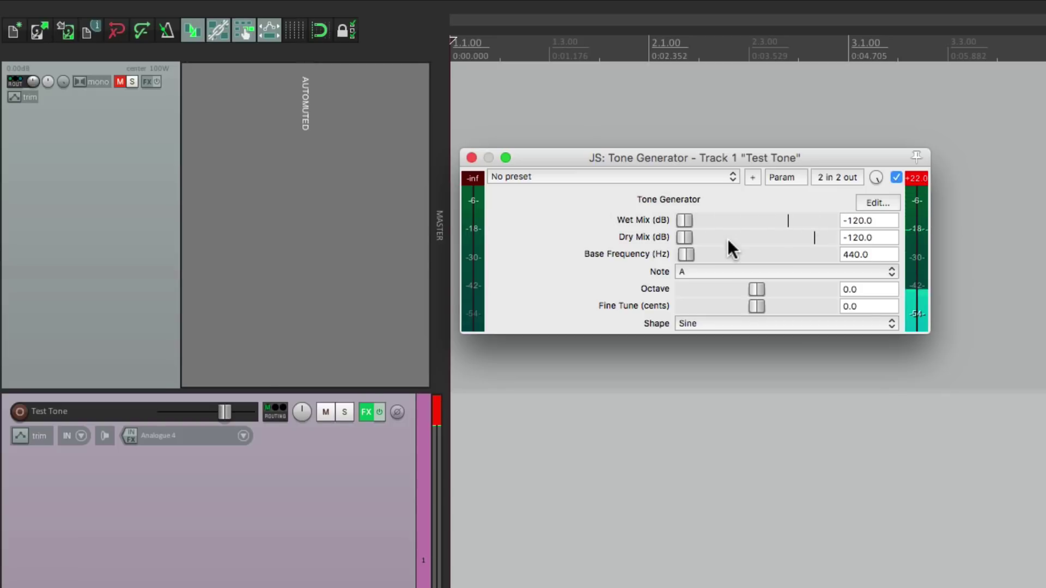
pyautogui.press('space')
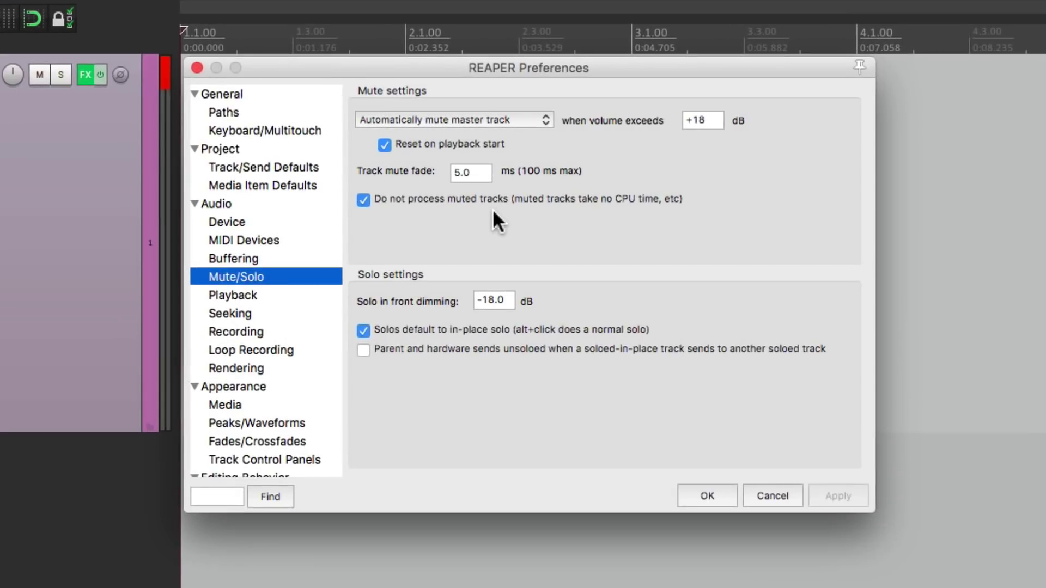
# - Switch automatic muting off and set the test tone's Wet Mix to -55.0 dB
pyautogui.click(486, 119)
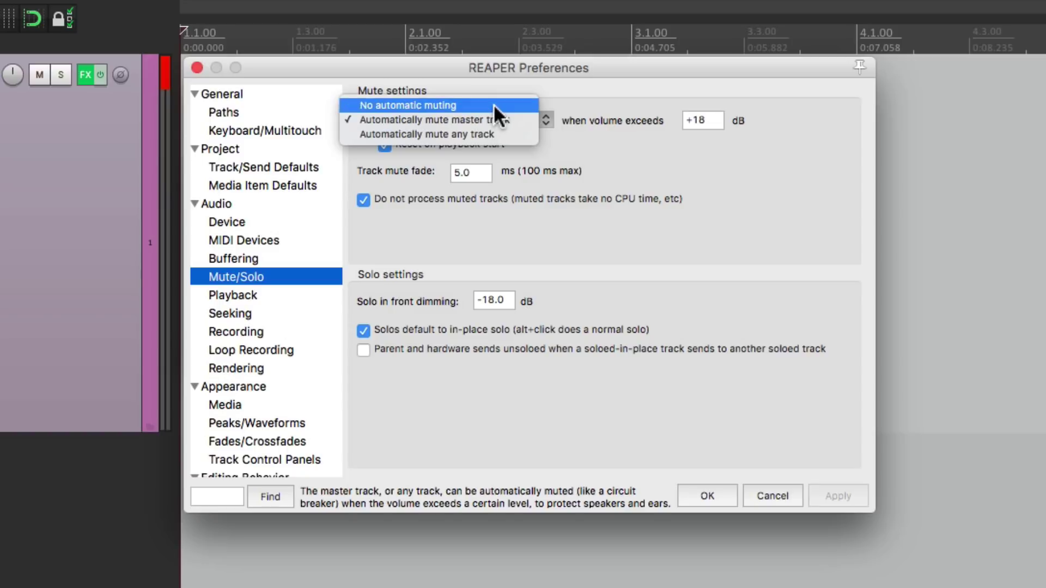
pyautogui.click(494, 104)
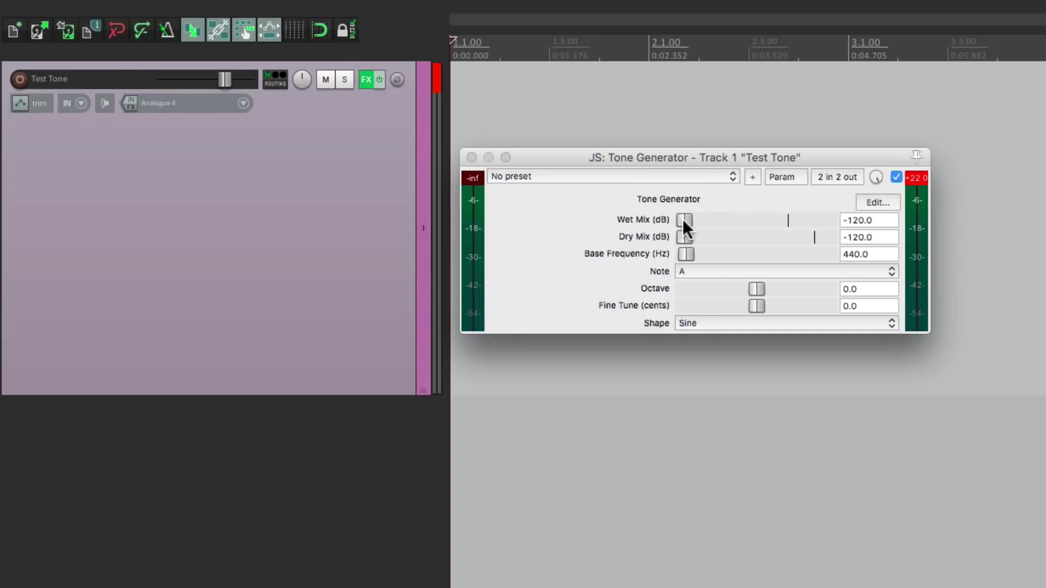
pyautogui.moveTo(683, 219)
pyautogui.mouseDown()
pyautogui.moveTo(816, 219)
pyautogui.moveTo(684, 219)
pyautogui.mouseUp()
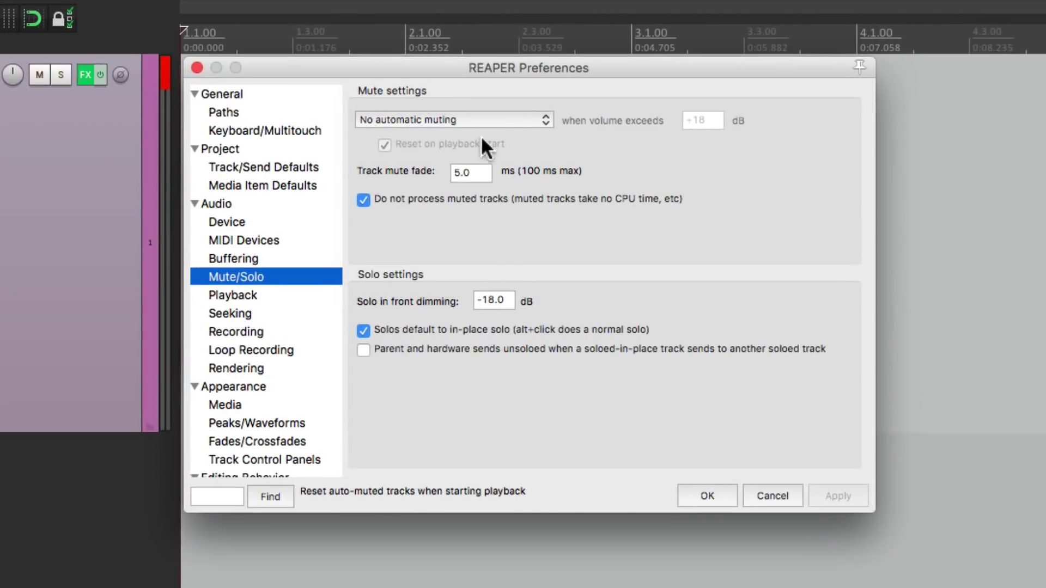
# - Re-enable auto-muting of any track above +18 dB and try track mute fade values, ending at 5.0 ms
pyautogui.click(492, 121)
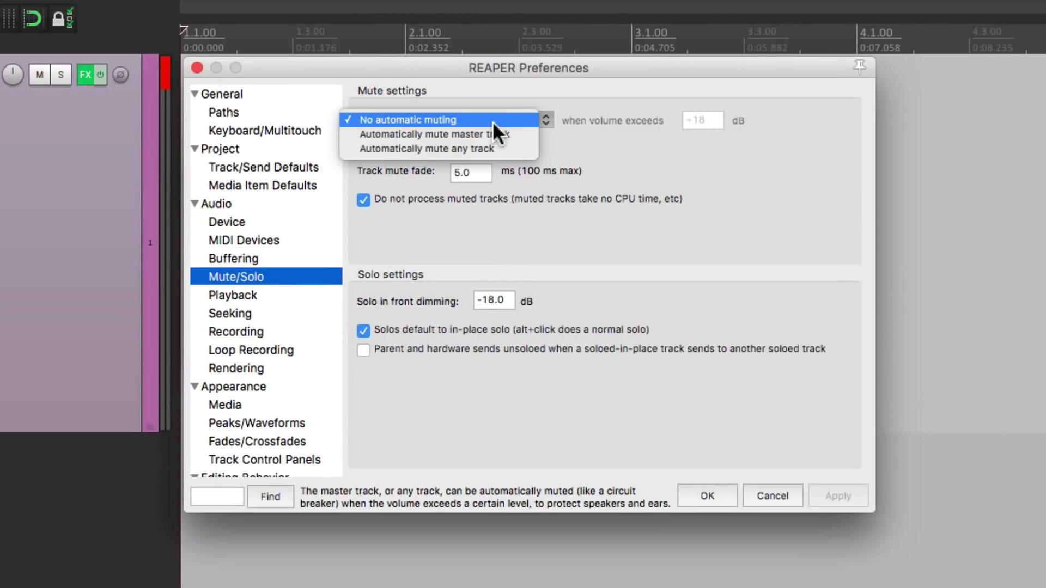
pyautogui.click(512, 148)
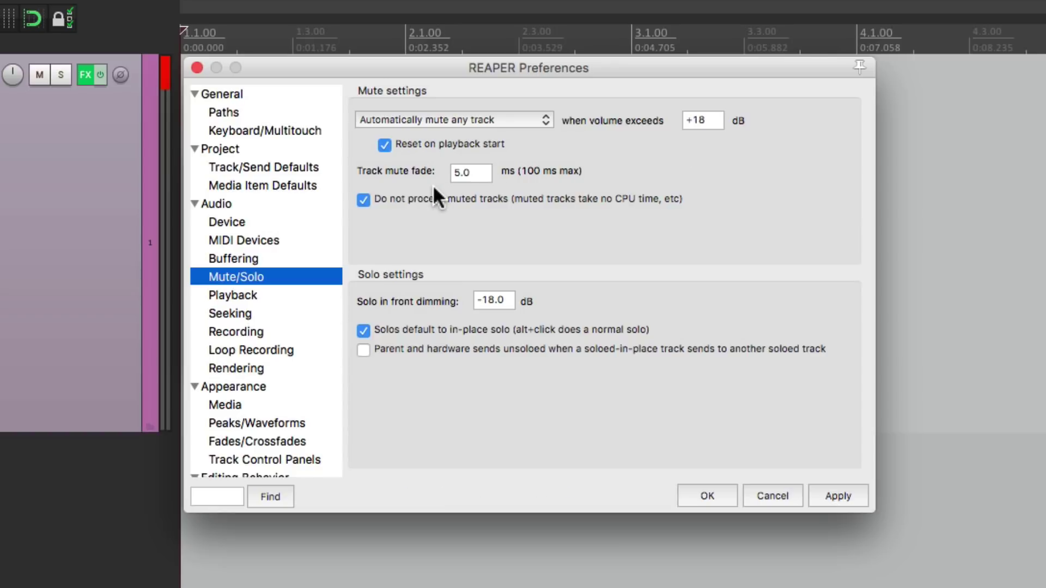
pyautogui.click(478, 175)
pyautogui.write('0')
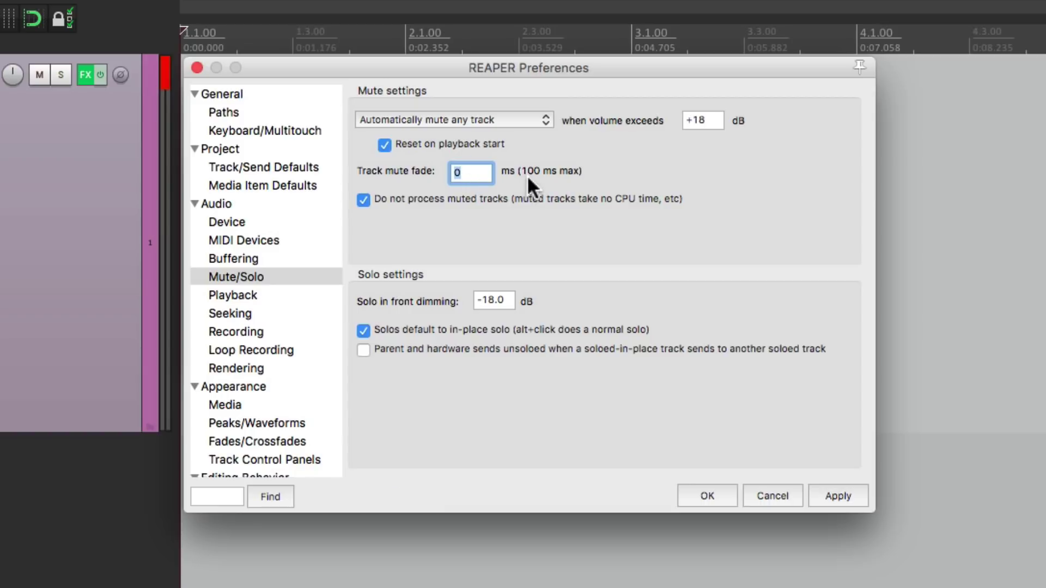
pyautogui.write('100')
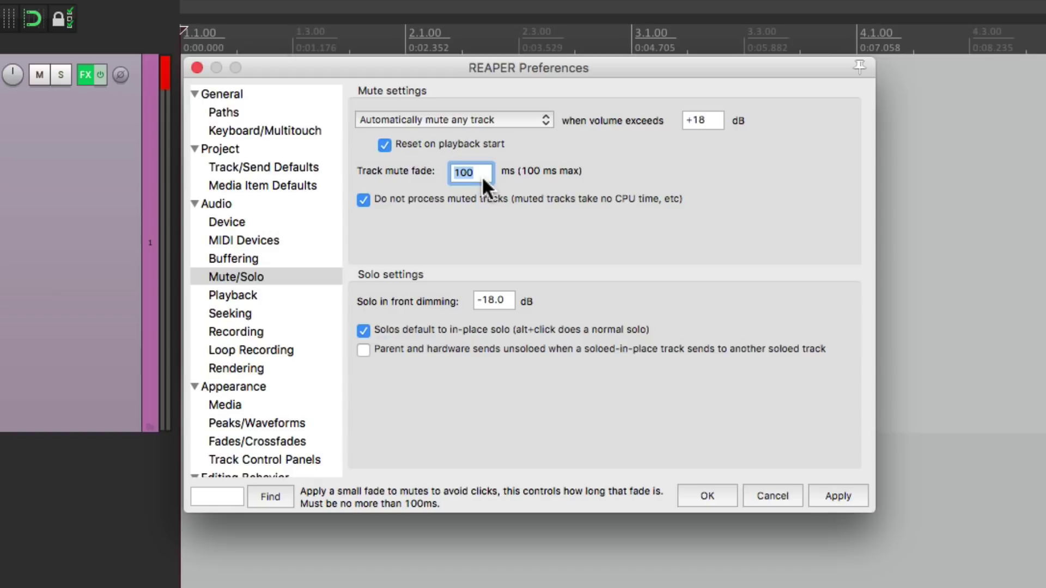
pyautogui.write('5.0')
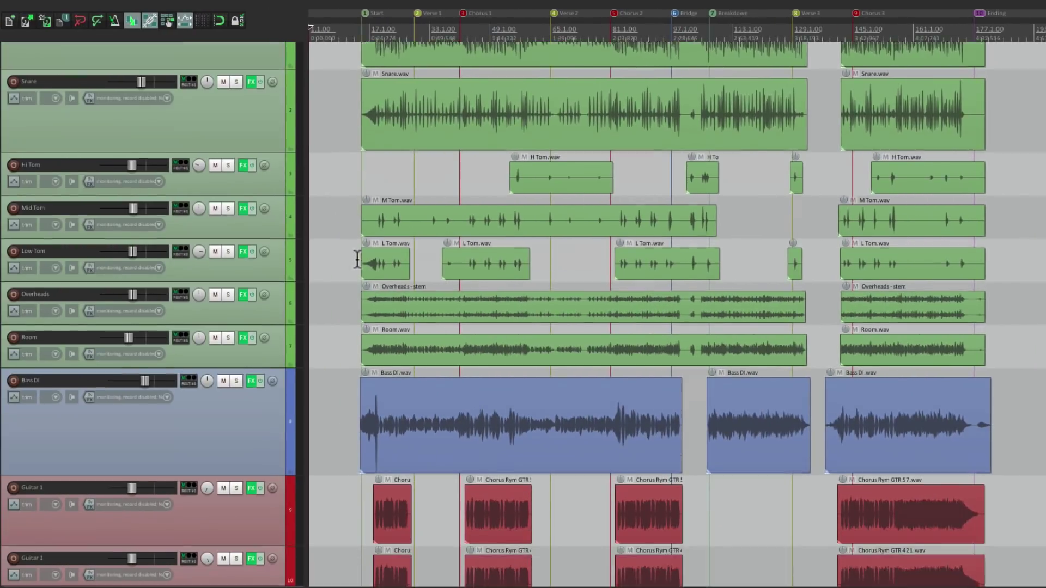
# - Scroll down to the guitars and mute Guitar 5 through Guitar 8
pyautogui.scroll(-10, 356, 258)
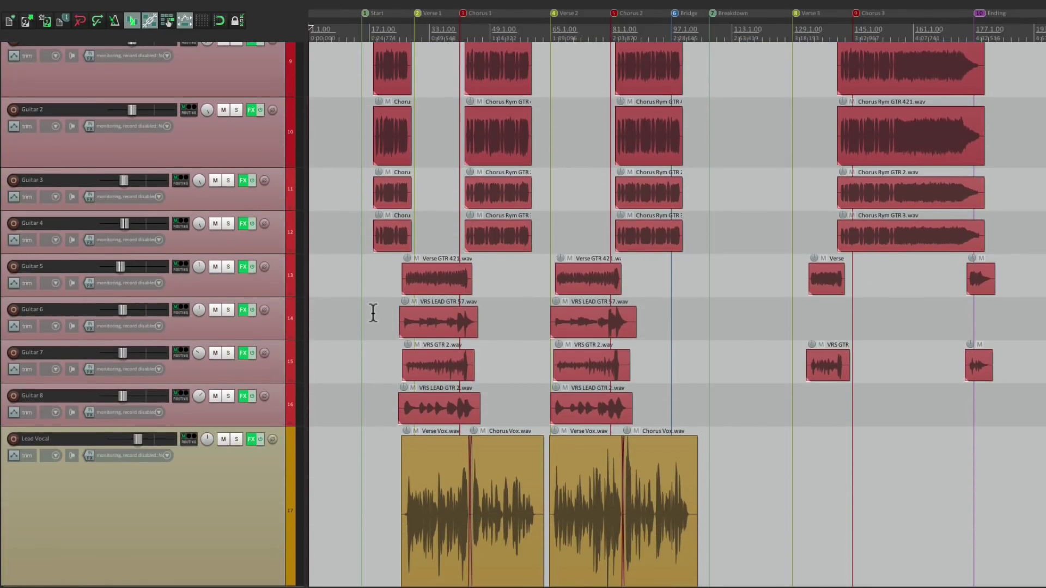
pyautogui.moveTo(216, 267); pyautogui.dragTo(214, 388)
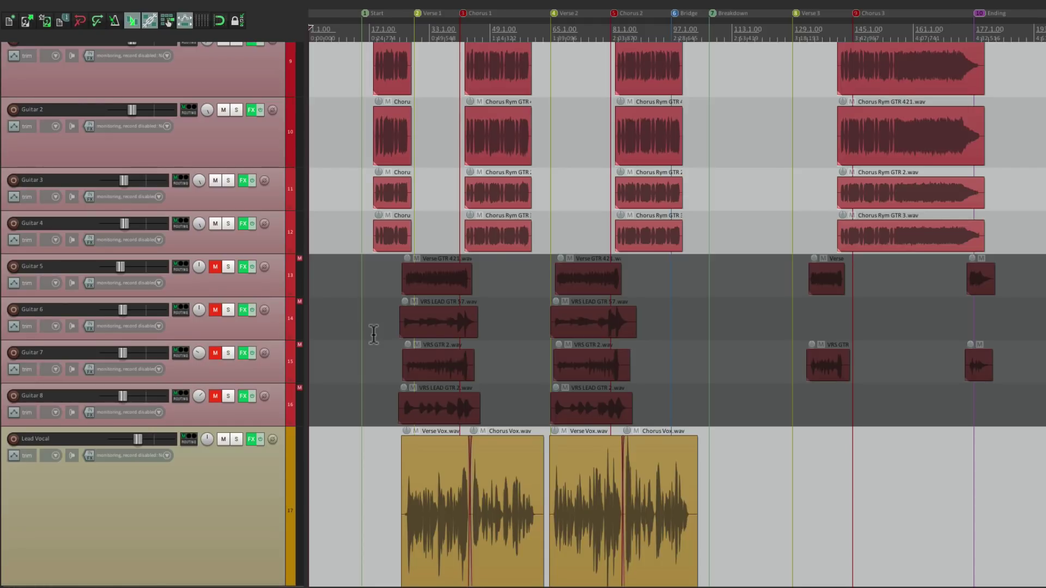
# - Uncheck 'Do not process muted tracks' in the Mute/Solo preferences
pyautogui.press('super+comma')
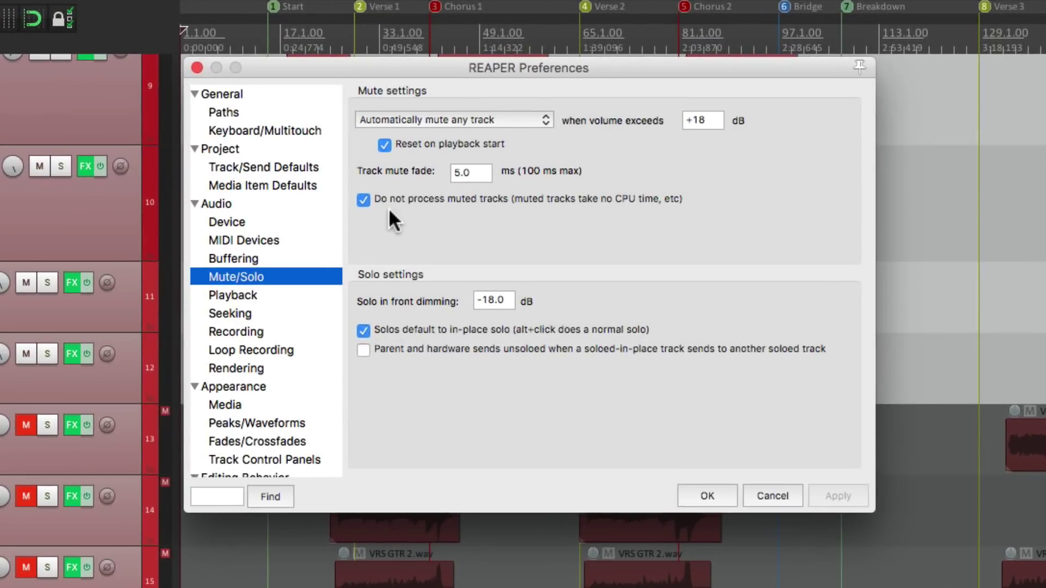
pyautogui.click(363, 200)
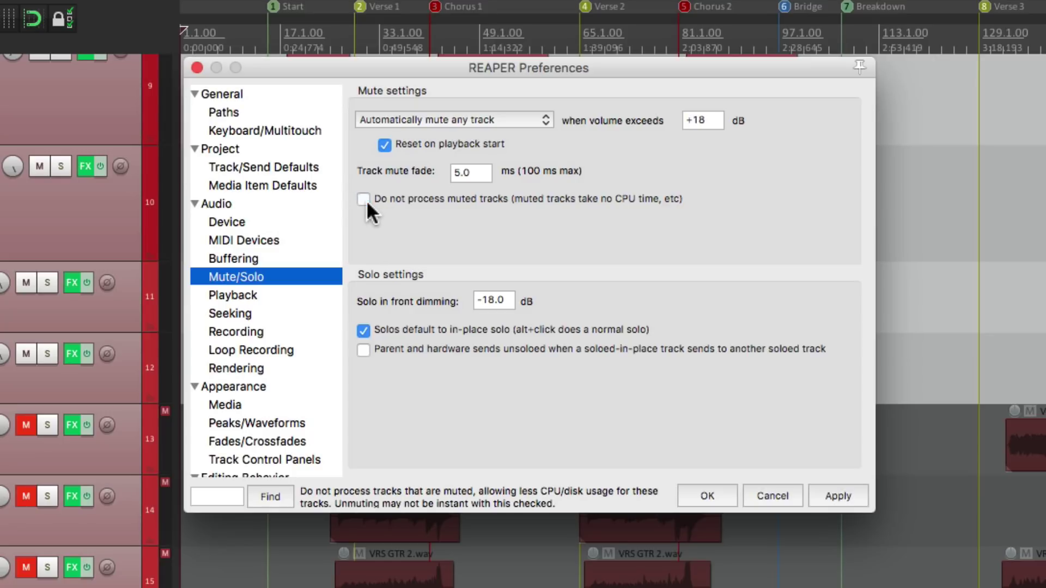
pyautogui.press('Return')
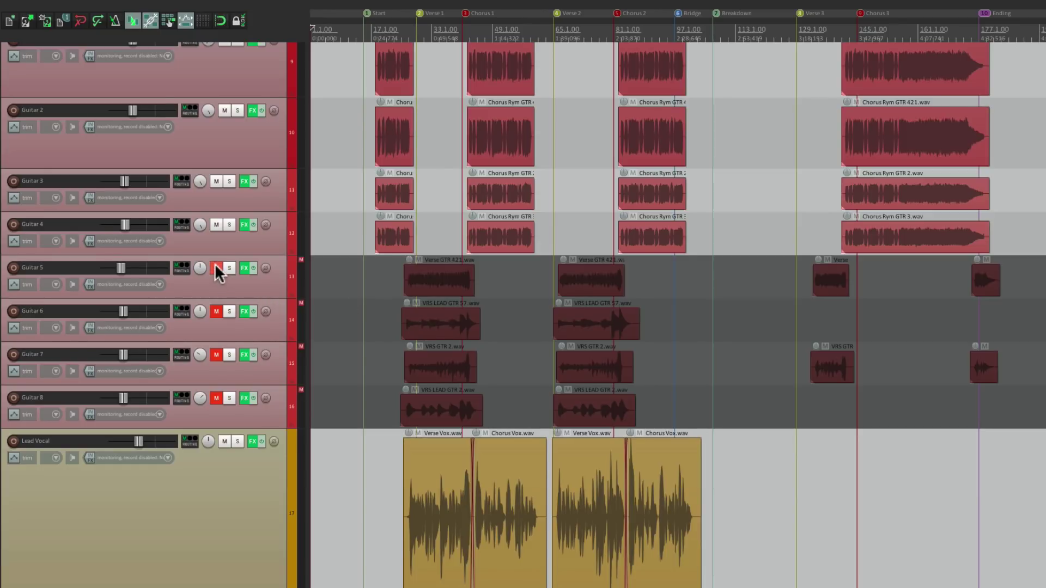
# - Unmute Guitar 5–8 and re-check 'Do not process muted tracks'
pyautogui.moveTo(215, 263); pyautogui.dragTo(218, 398)
pyautogui.press('super+comma')
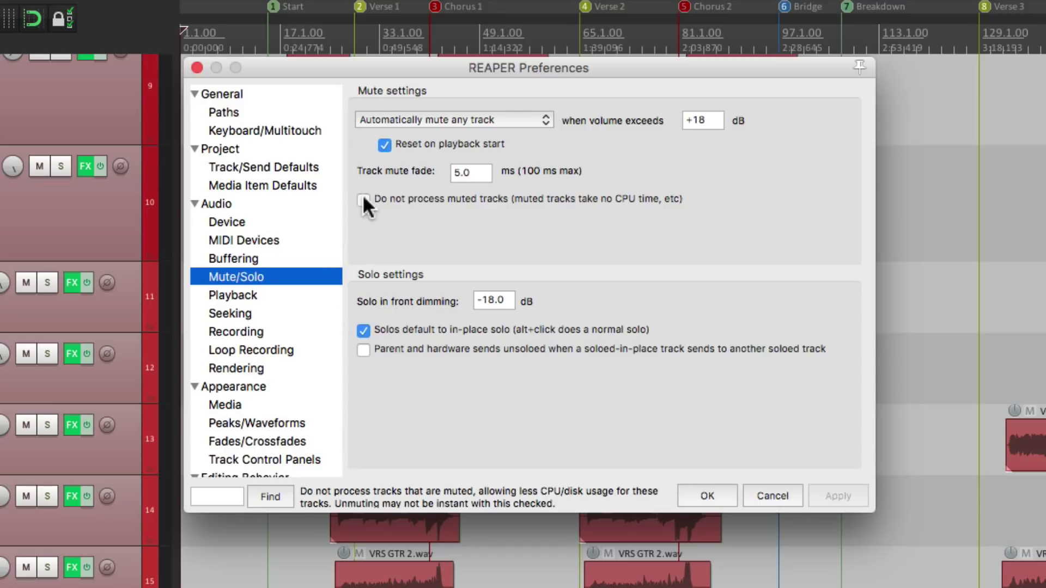
pyautogui.click(363, 199)
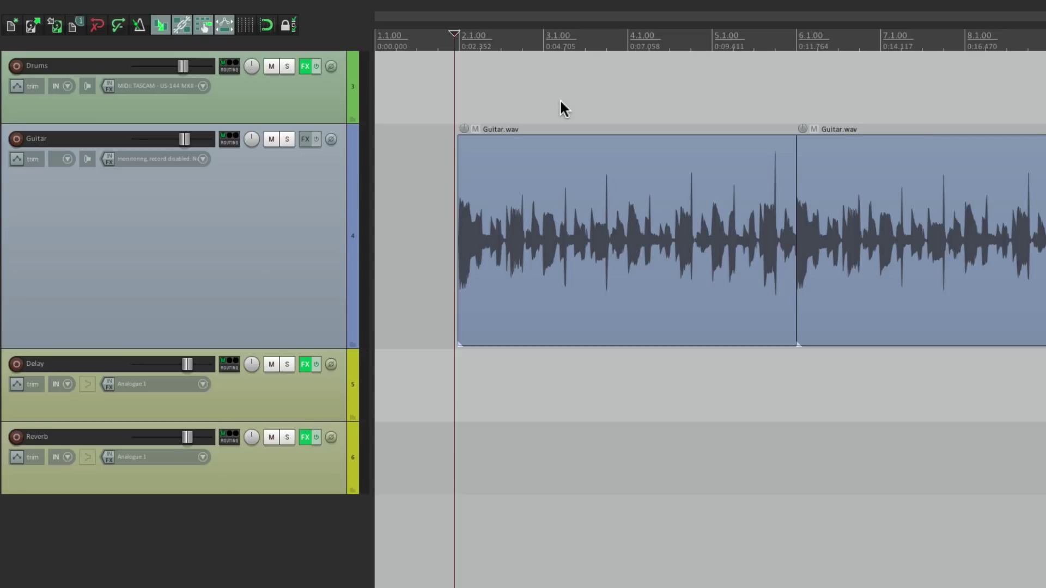
# - Play the project, then audition the Guitar track soloed and unsolo it
pyautogui.press('space')
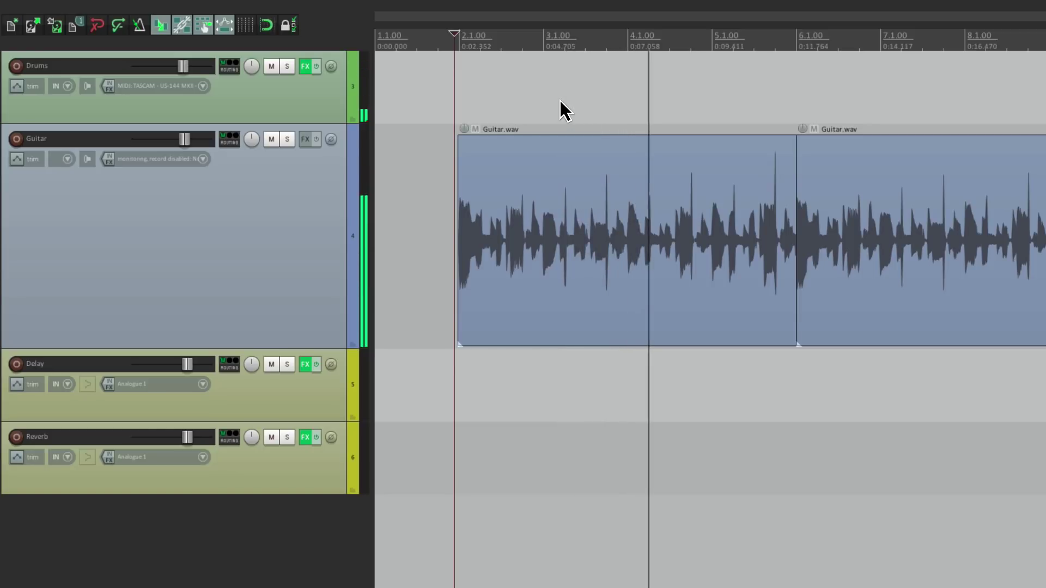
pyautogui.press('space')
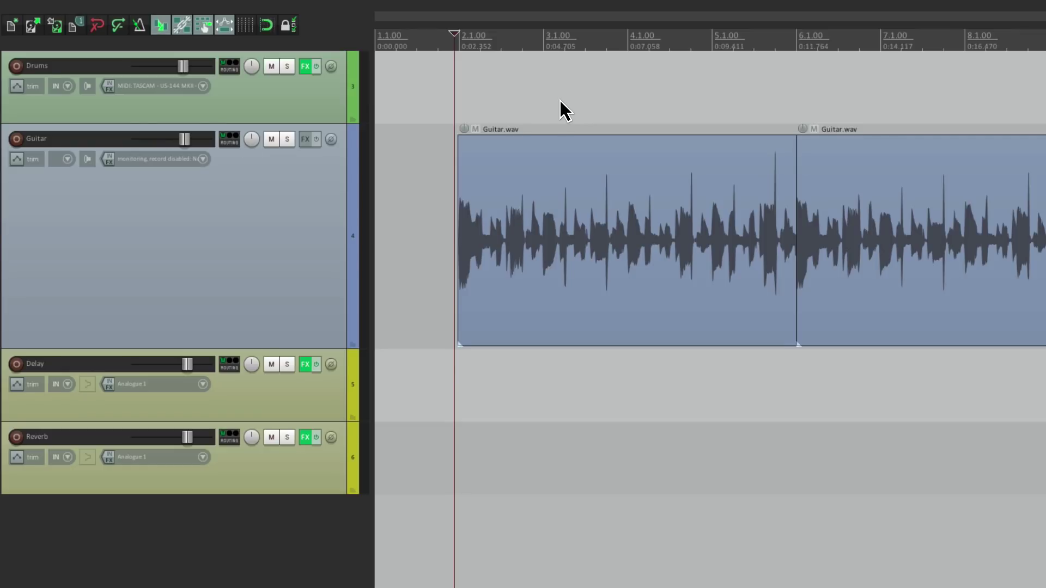
pyautogui.click(287, 140)
pyautogui.press('space')
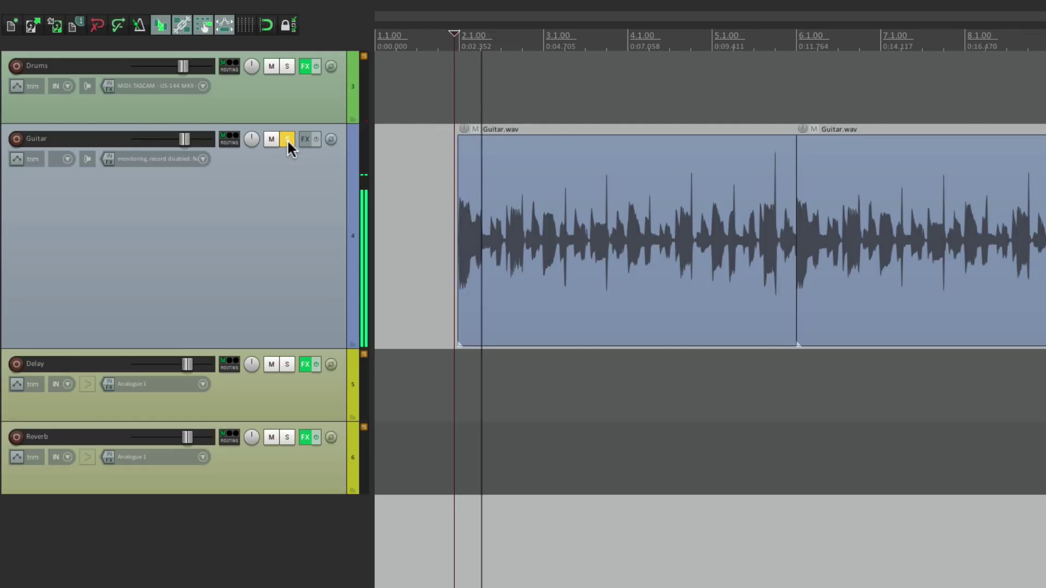
pyautogui.press('space')
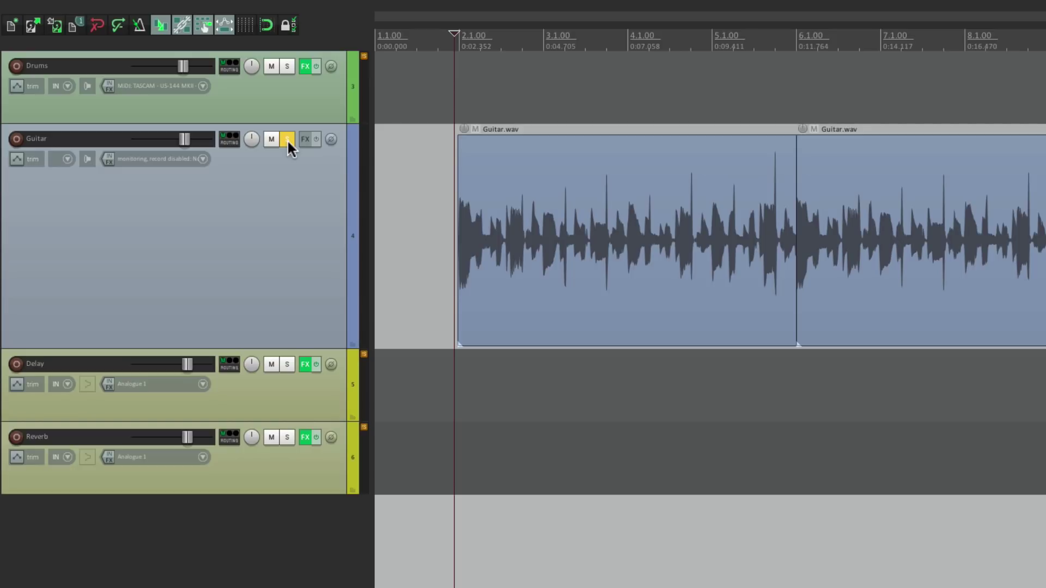
pyautogui.click(286, 138)
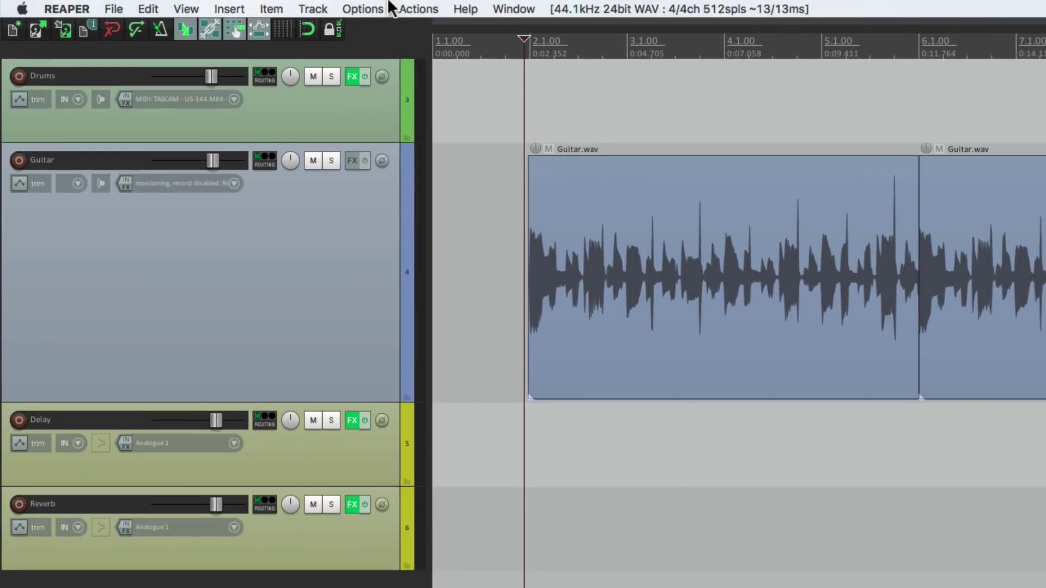
# - Turn on Solo in front and solo the Guitar track
pyautogui.click(374, 7)
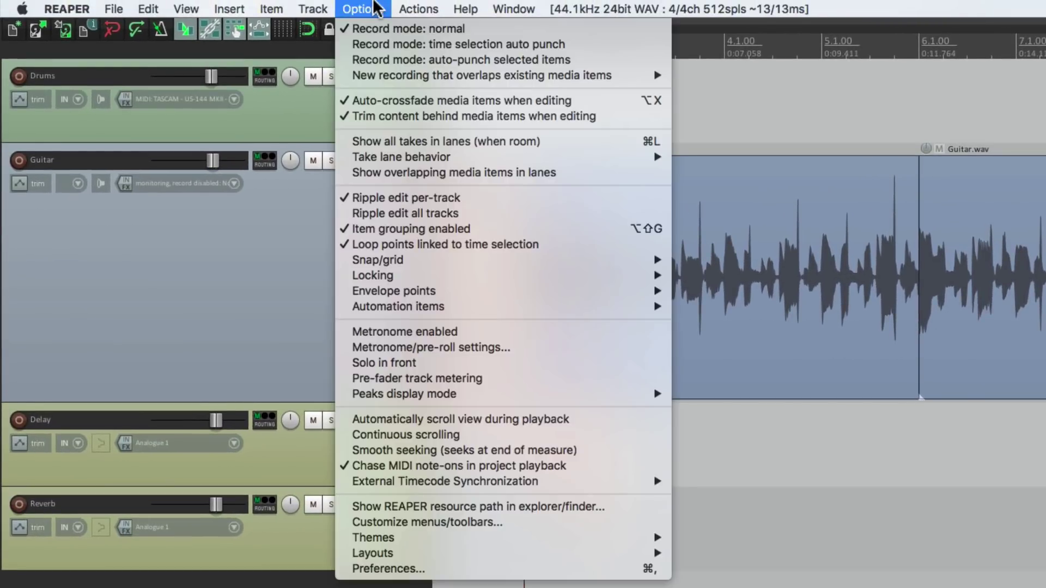
pyautogui.click(340, 366)
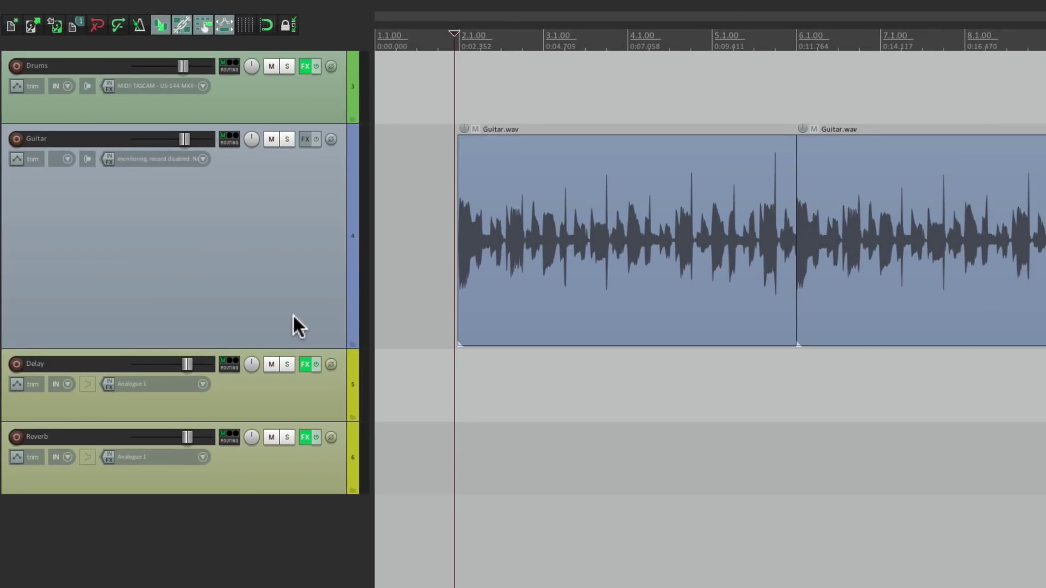
pyautogui.click(289, 140)
# - Play briefly to hear the other tracks dimmed, then open the Mute/Solo preferences
pyautogui.press('space')
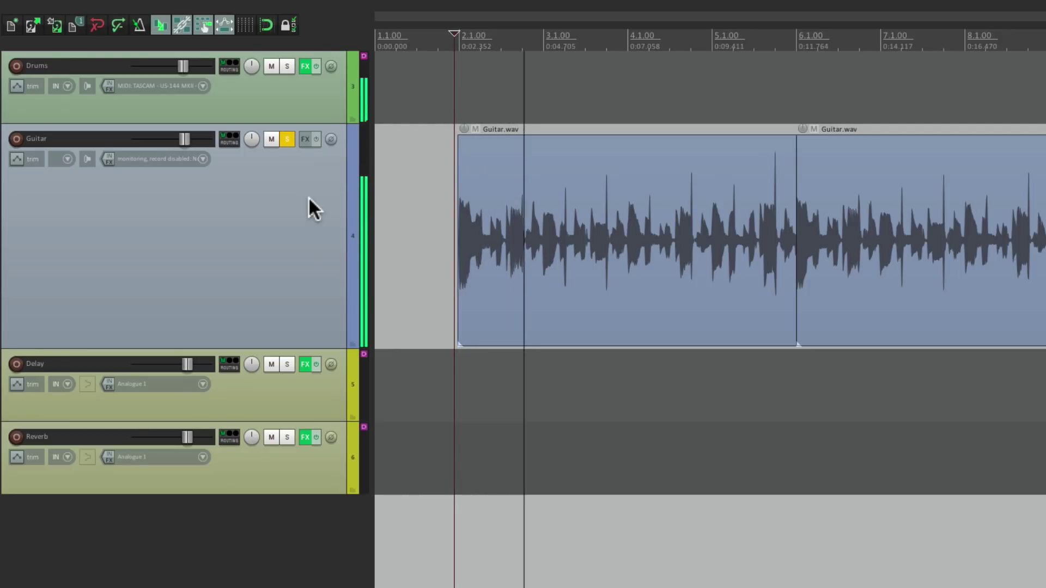
pyautogui.press('space')
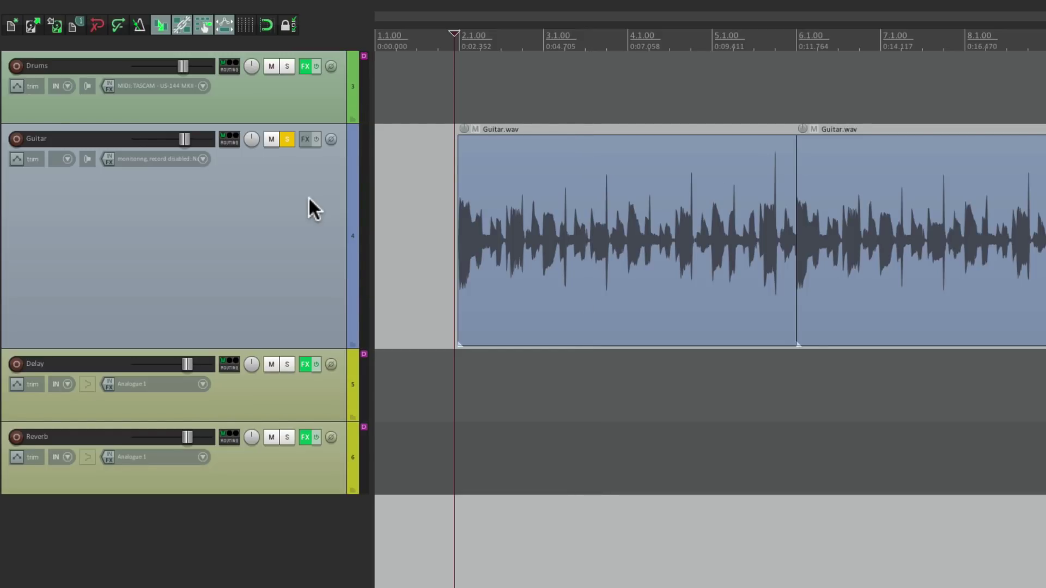
pyautogui.press('super+comma')
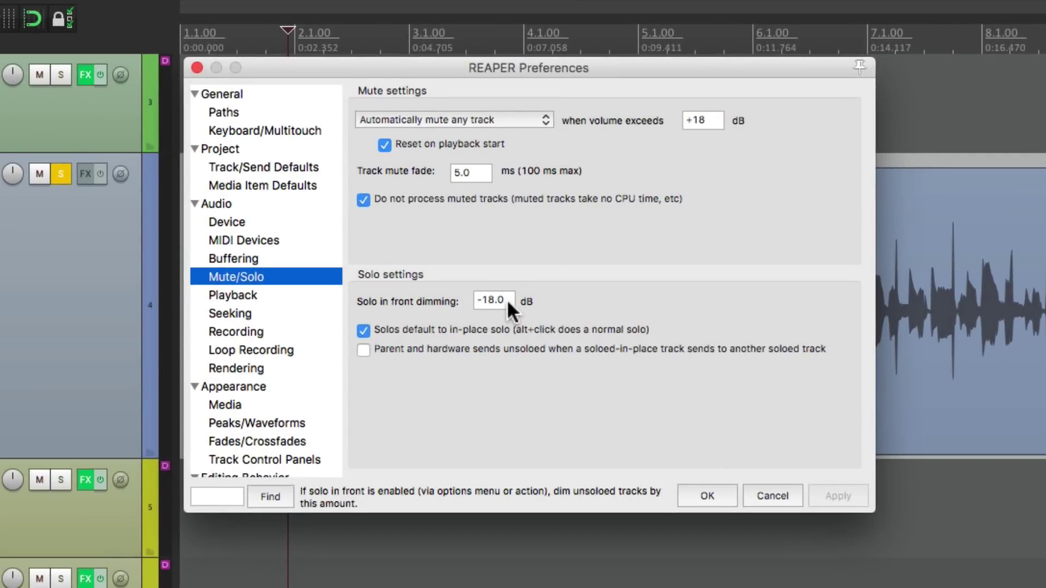
# - Set the solo-in-front dimming to -8 dB and close the preferences
pyautogui.click(507, 300)
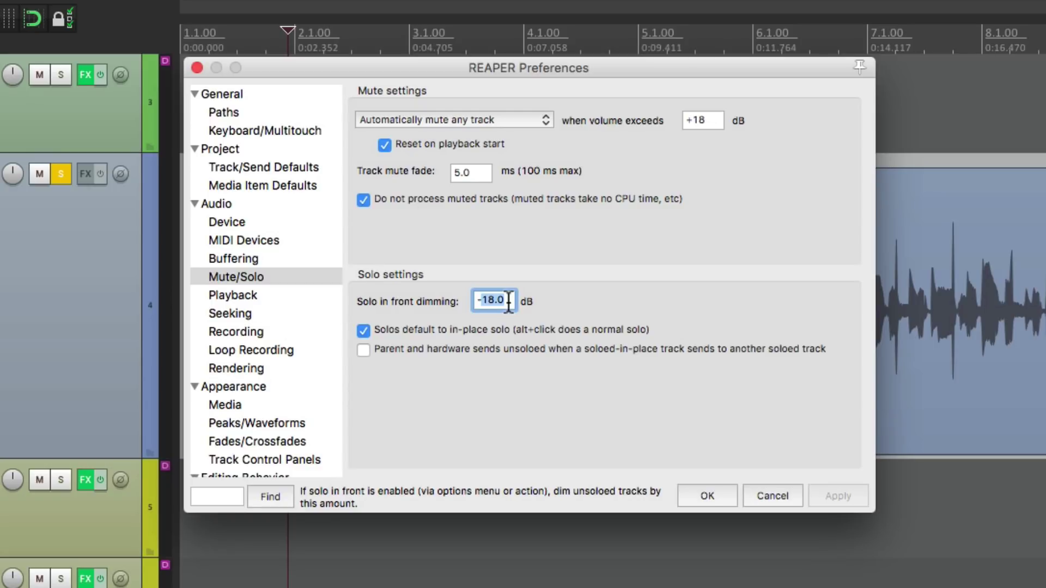
pyautogui.write('-8')
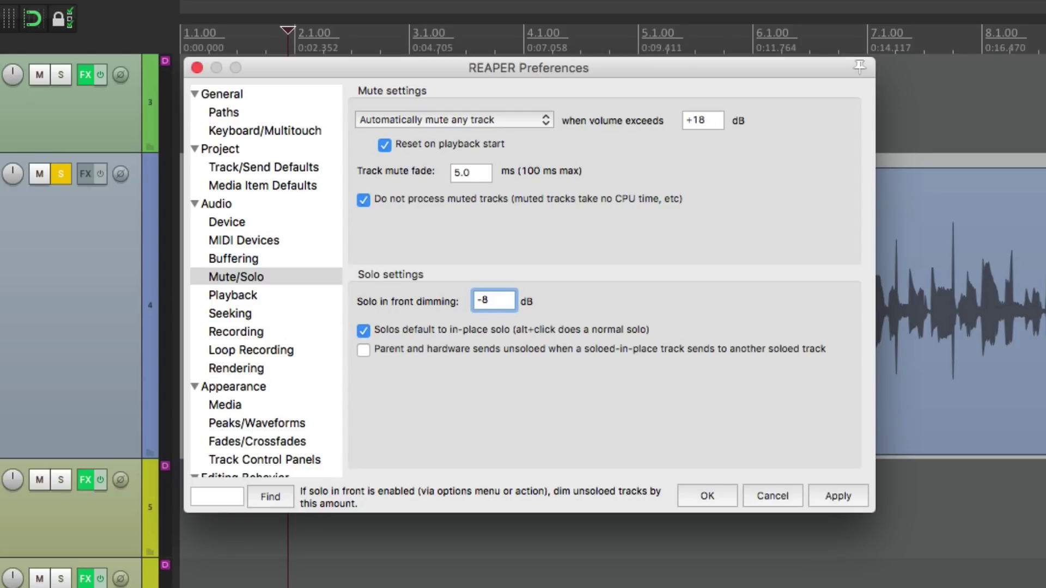
pyautogui.press('Return')
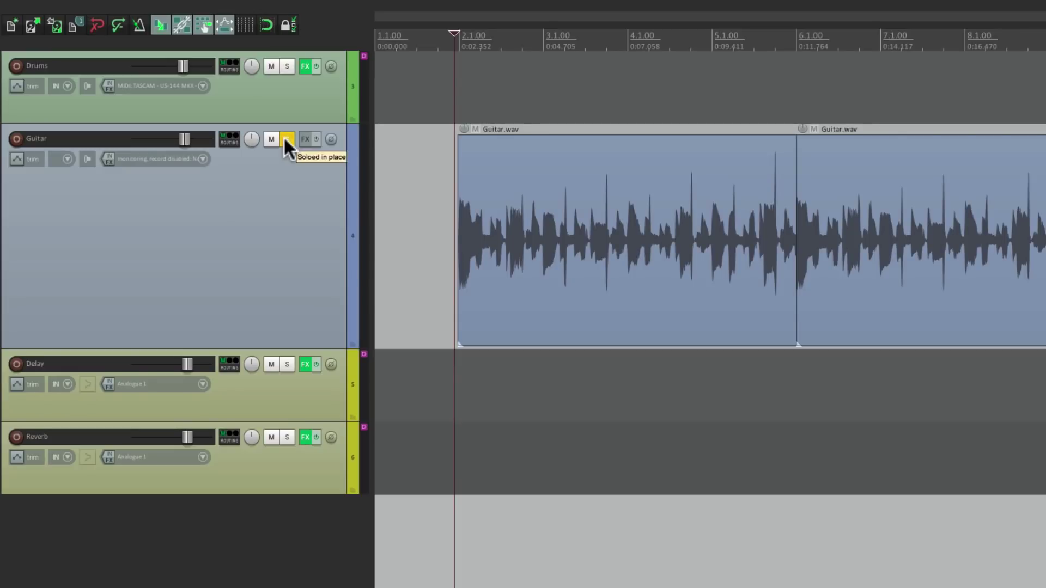
# - During playback, toggle the Guitar solo off and on to compare the -8 dB dimming
pyautogui.click(285, 139)
pyautogui.press('space')
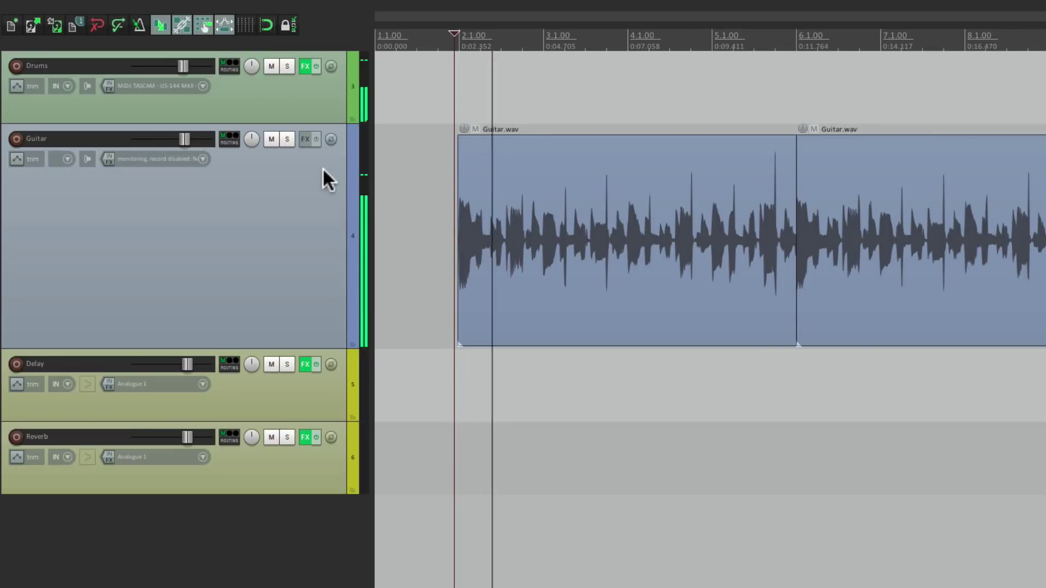
pyautogui.click(285, 138)
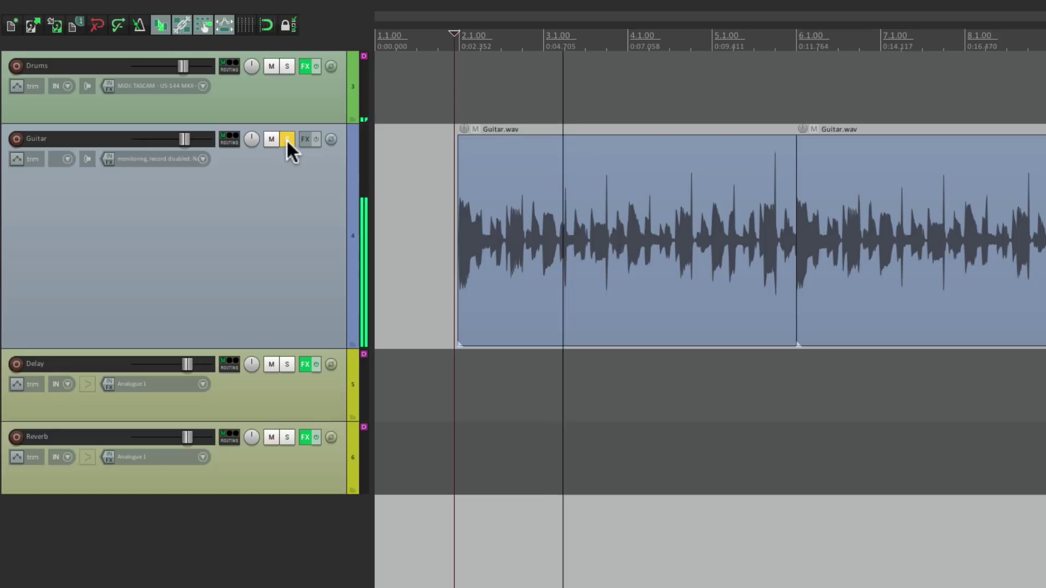
pyautogui.click(286, 138)
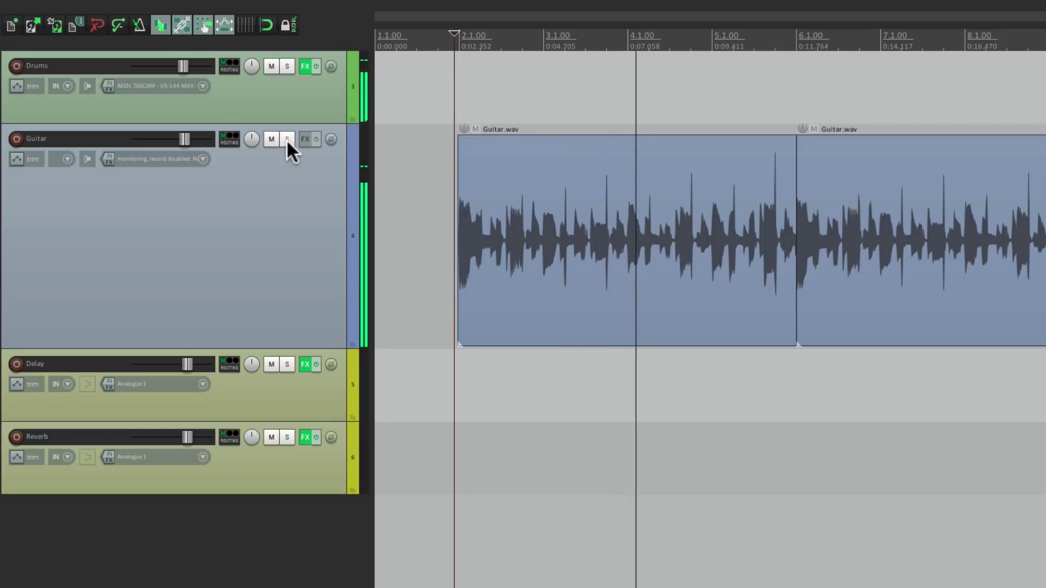
pyautogui.click(286, 139)
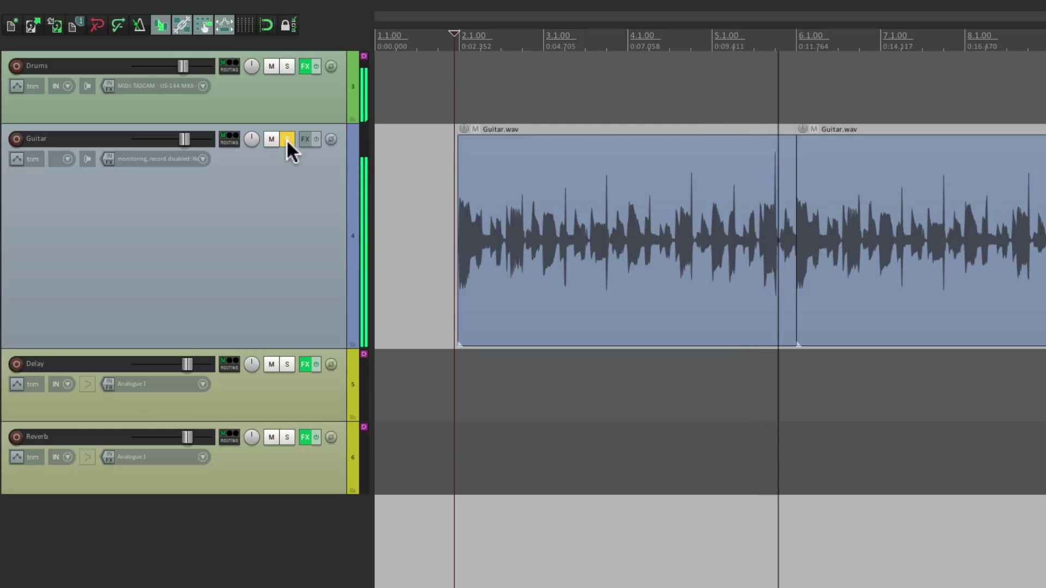
pyautogui.press('space')
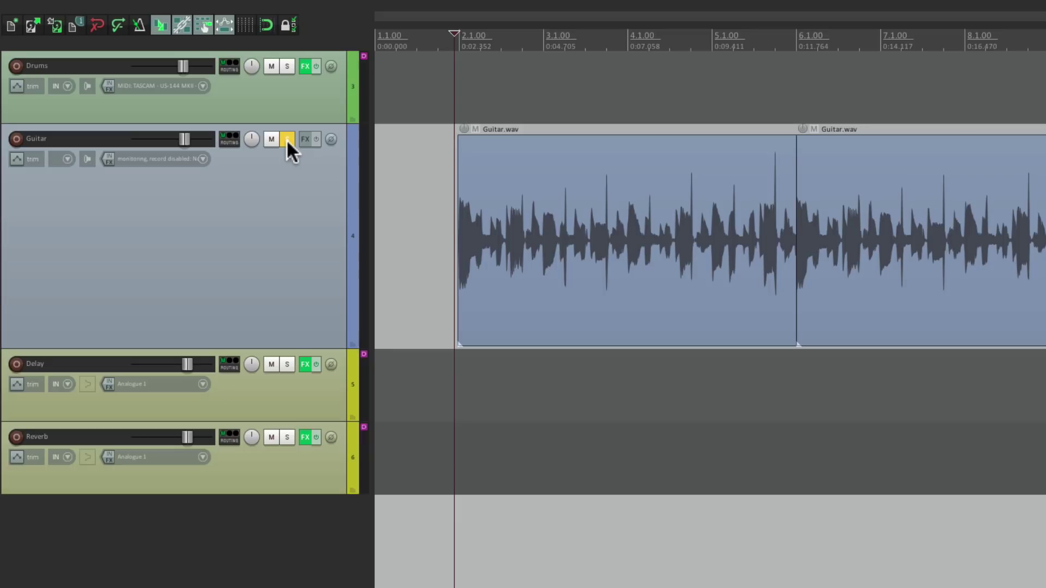
# - Reopen the Mute/Solo preferences and re-enter the solo-in-front dimming as -18 dB
pyautogui.press('super+comma')
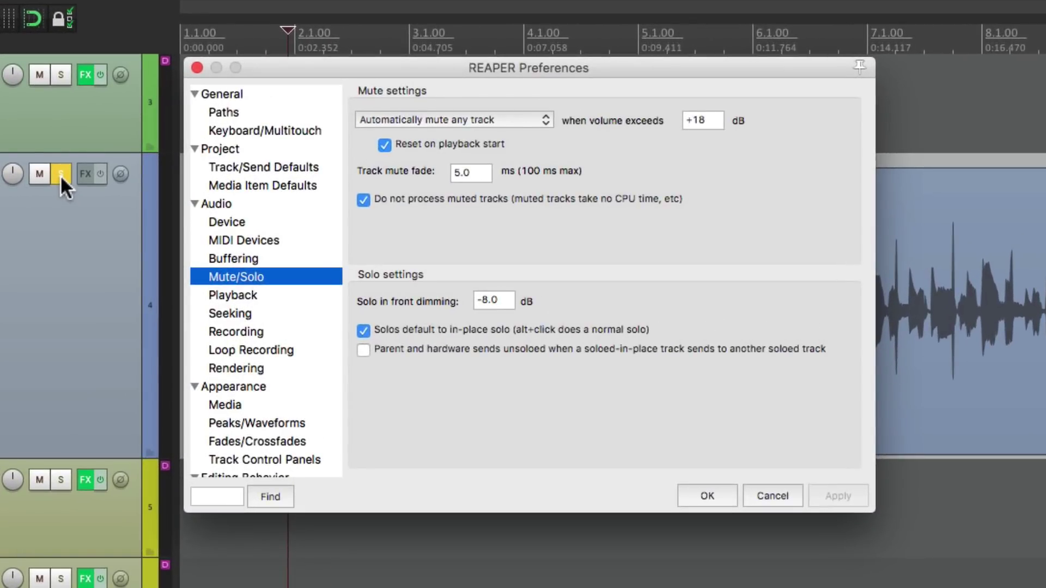
pyautogui.click(504, 301)
pyautogui.write('-18')
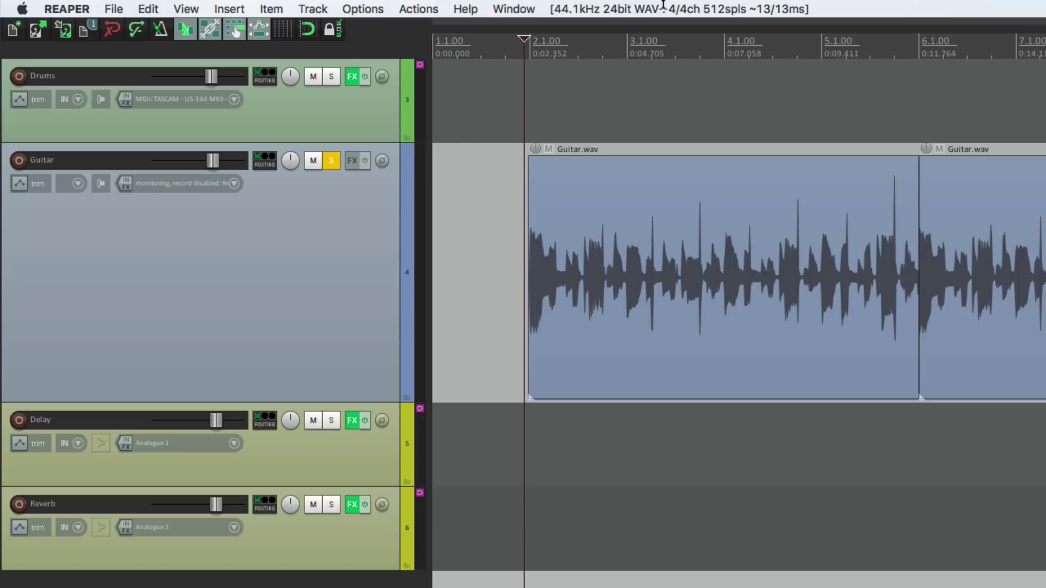
# - Assign MIDI Chan 1 CC 72 as the shortcut for the 'Adjust solo in front dim' action
pyautogui.click(368, 5)
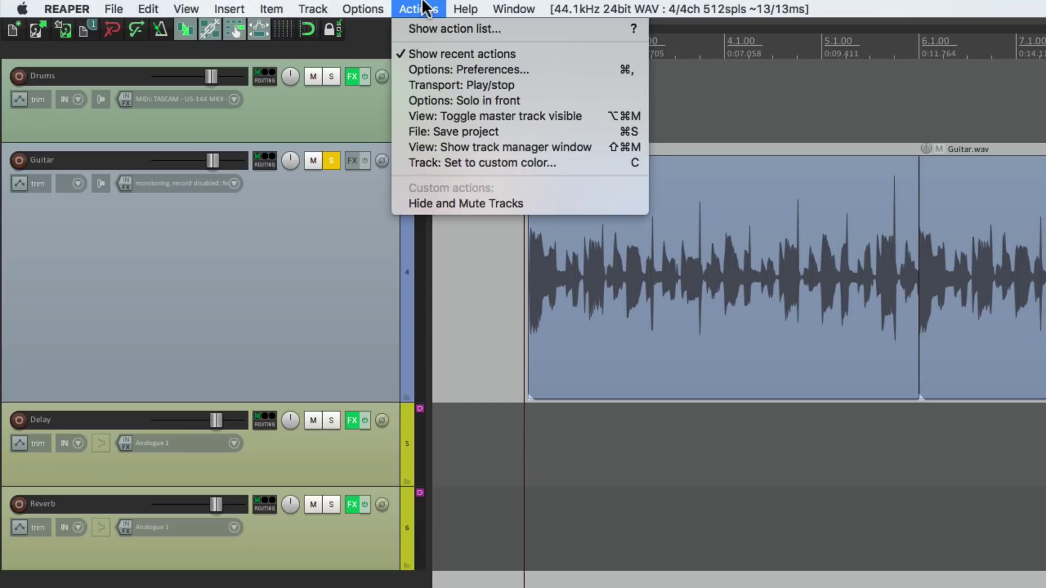
pyautogui.click(408, 29)
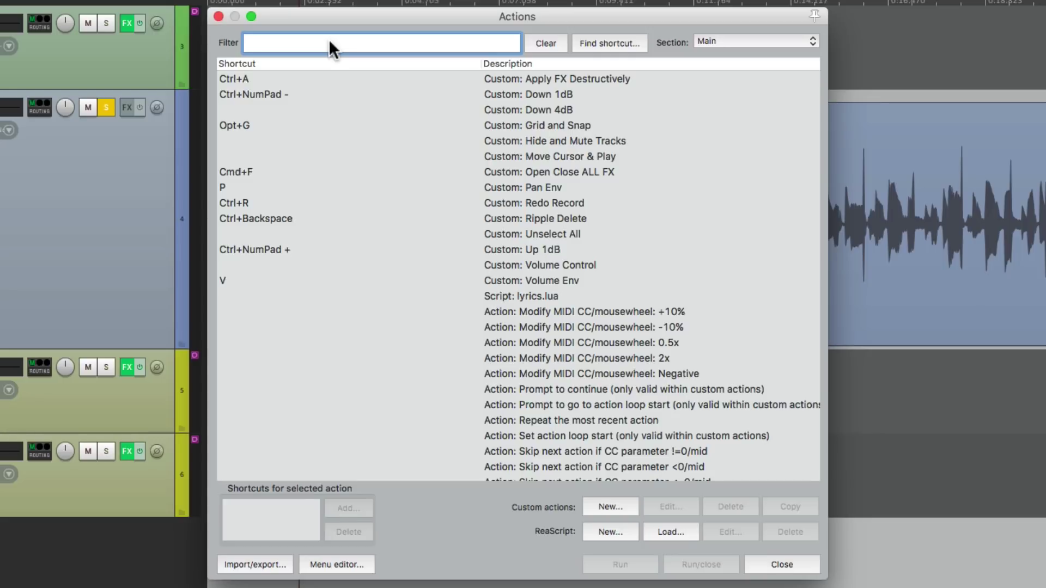
pyautogui.write('solo in front')
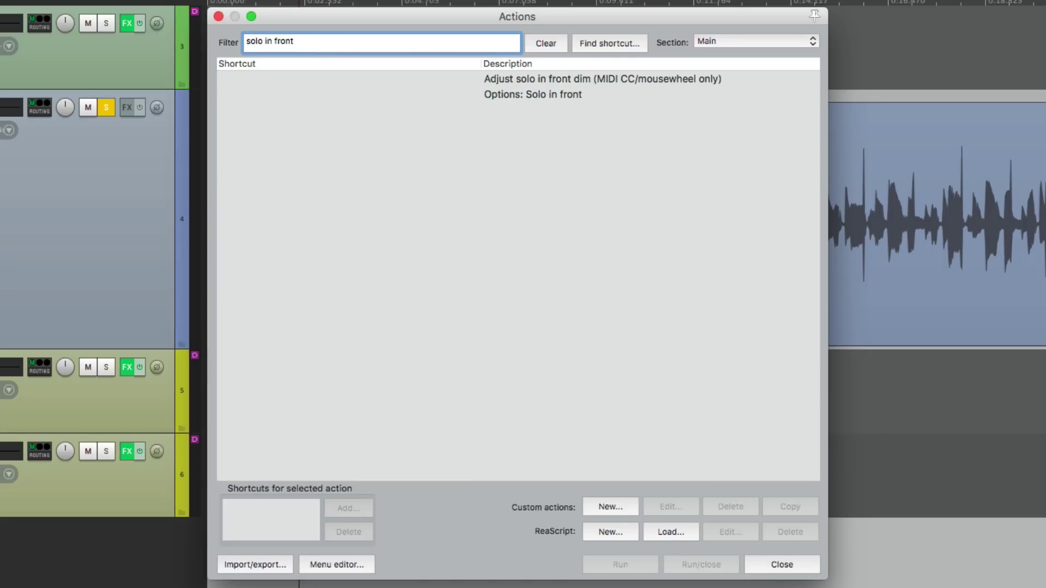
pyautogui.click(489, 78)
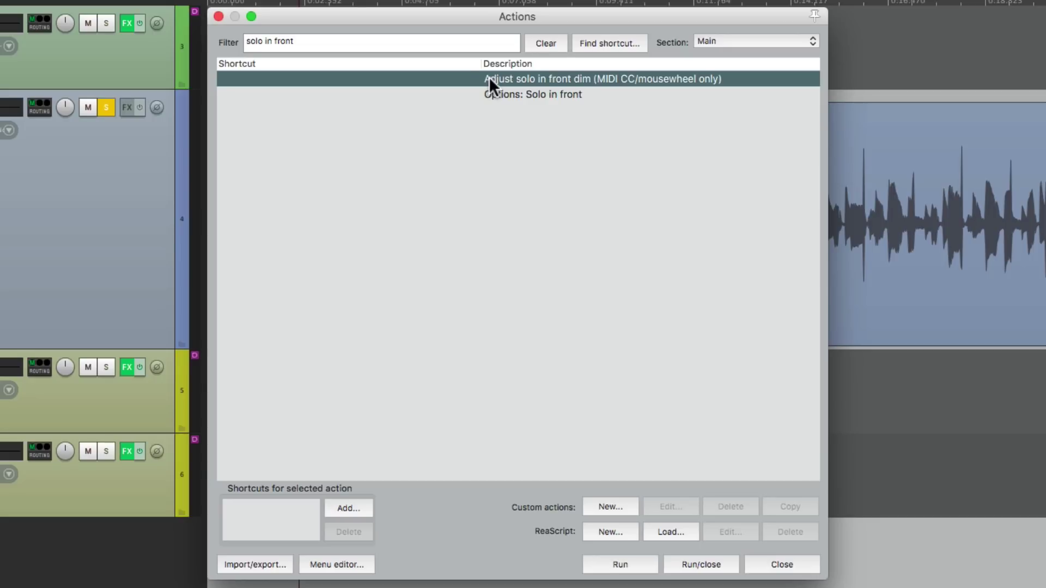
pyautogui.click(347, 507)
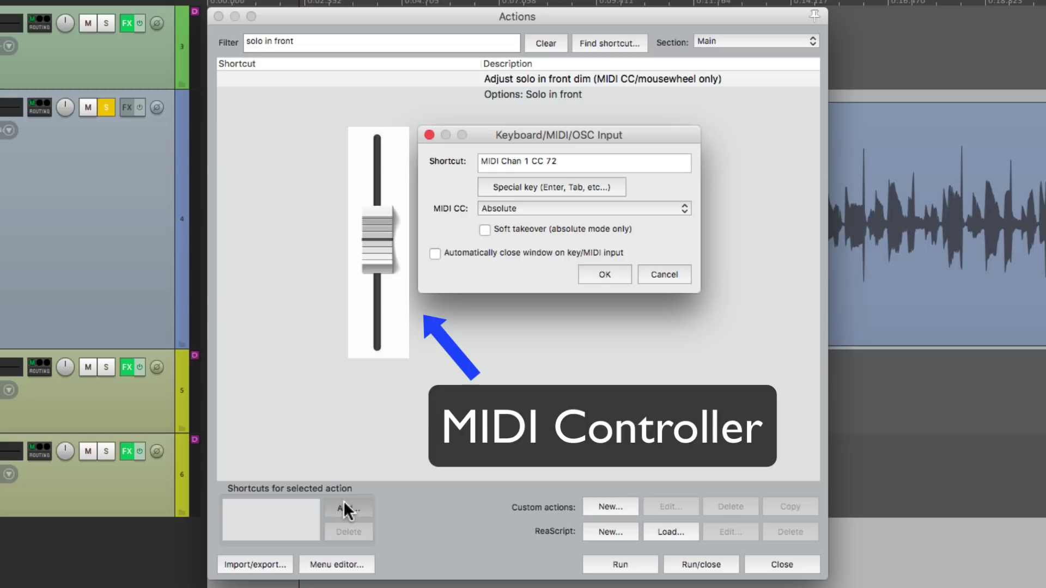
pyautogui.click(605, 274)
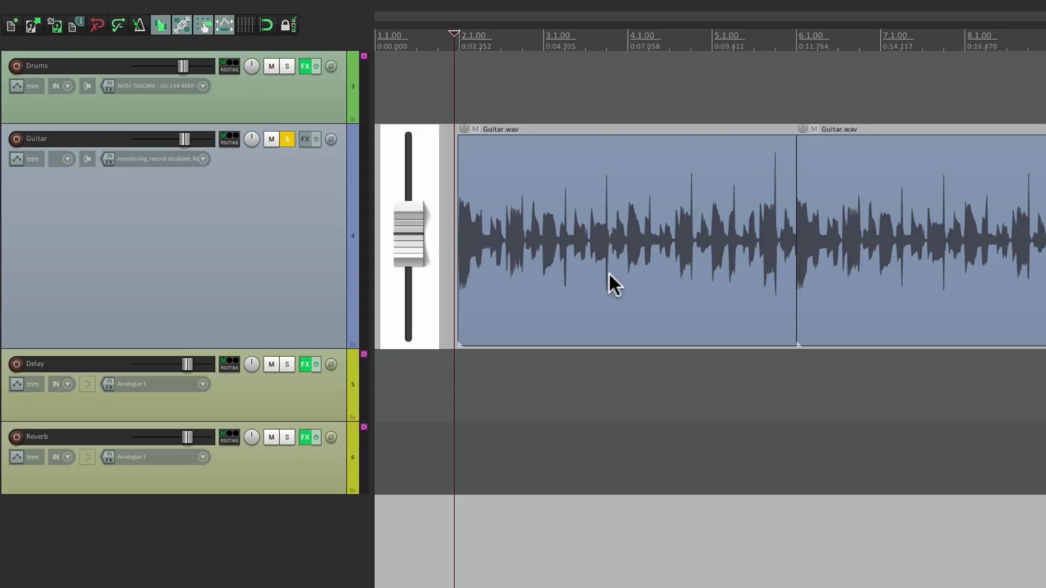
# - Play with Guitar soloed to test the MIDI dim control, then check the action's shortcut
pyautogui.click(286, 138)
pyautogui.press('space')
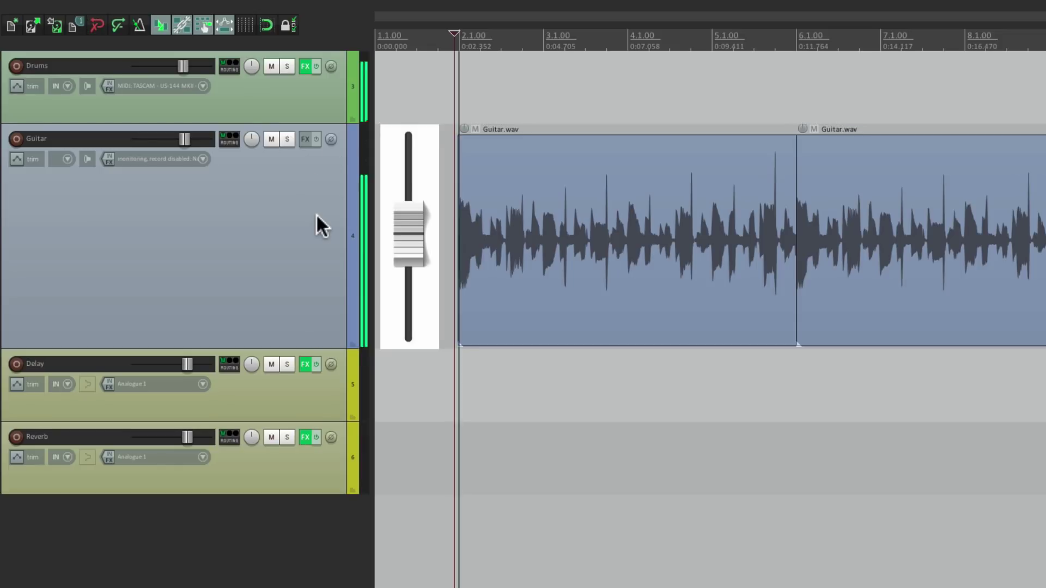
pyautogui.click(287, 139)
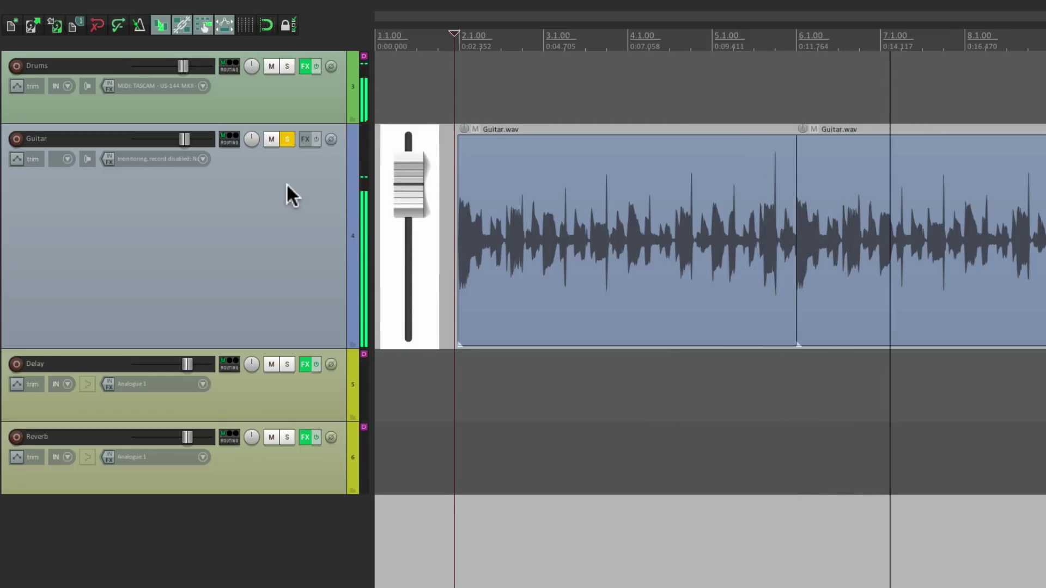
pyautogui.press('space')
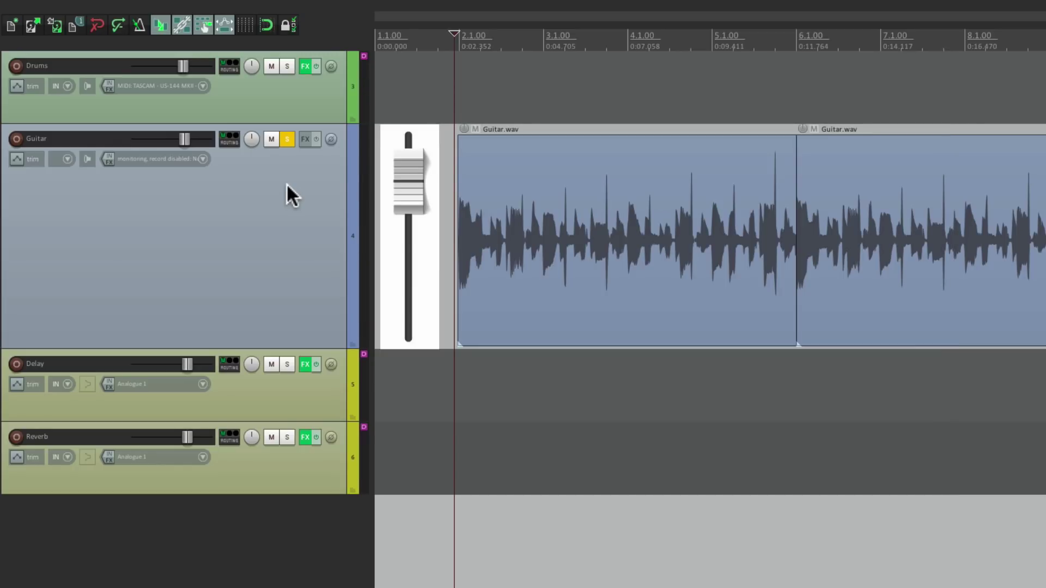
pyautogui.hotkey('shift', '/')
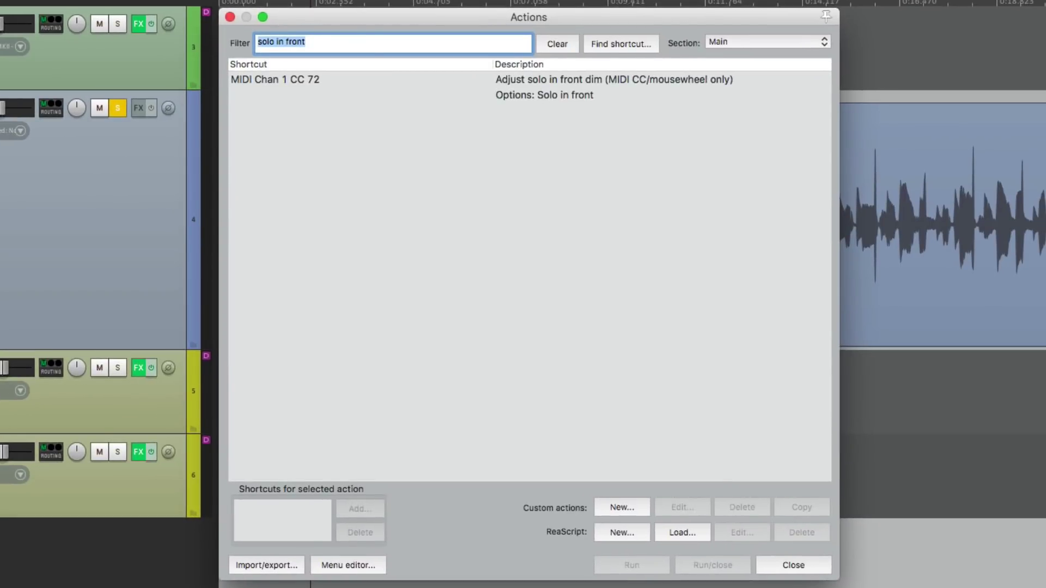
pyautogui.click(359, 82)
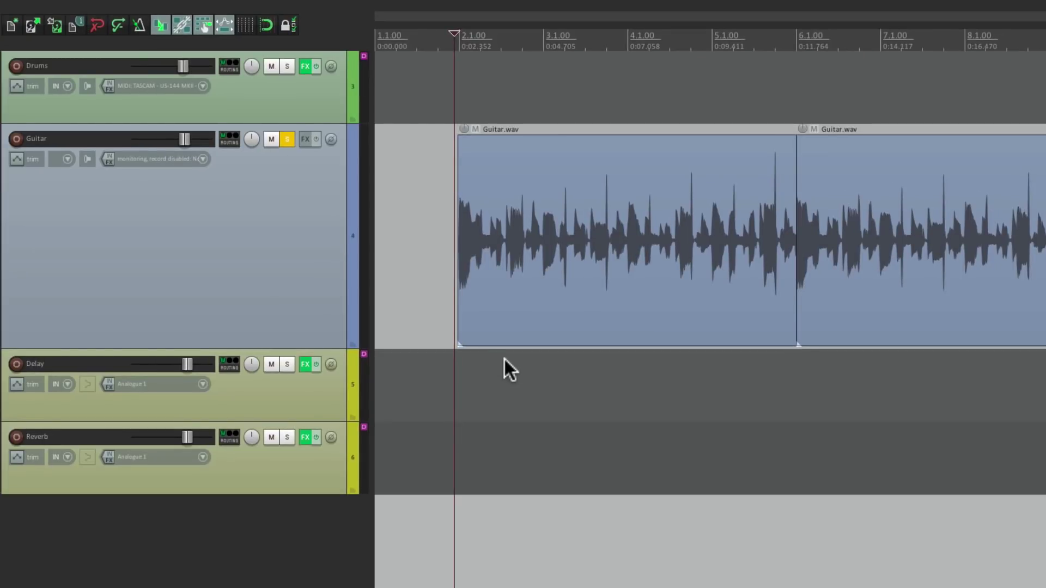
# - Change solo-in-front dimming from -2.4 back to -18 dB, then unsolo the Guitar track
pyautogui.press('super+comma')
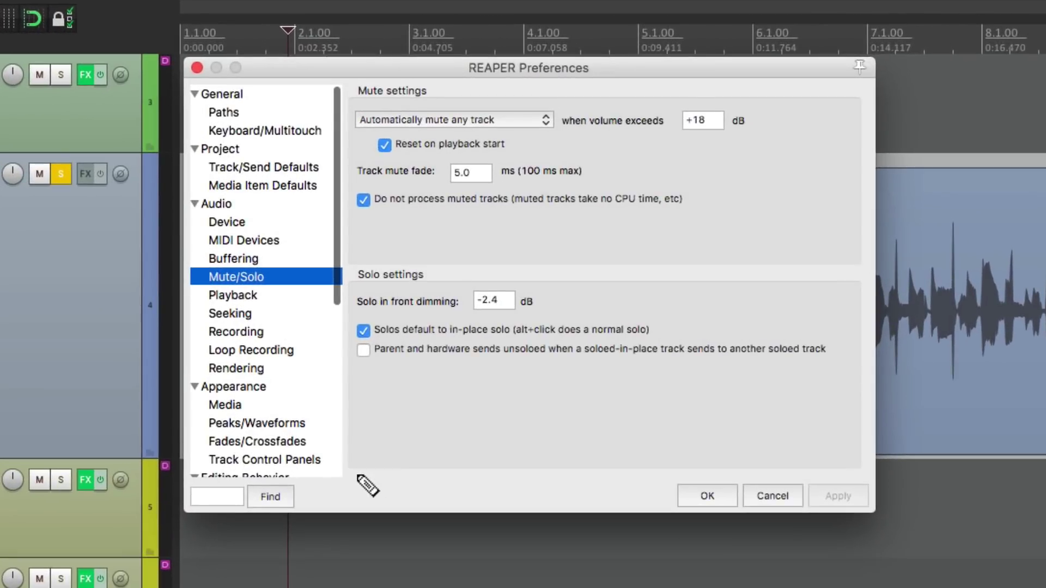
pyautogui.click(496, 305)
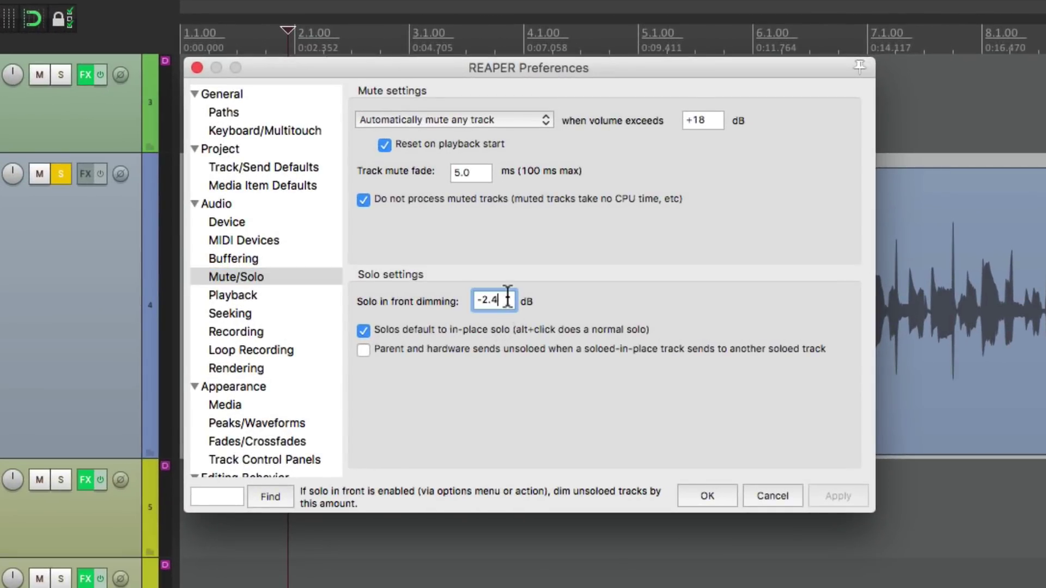
pyautogui.doubleClick(507, 300)
pyautogui.write('-18')
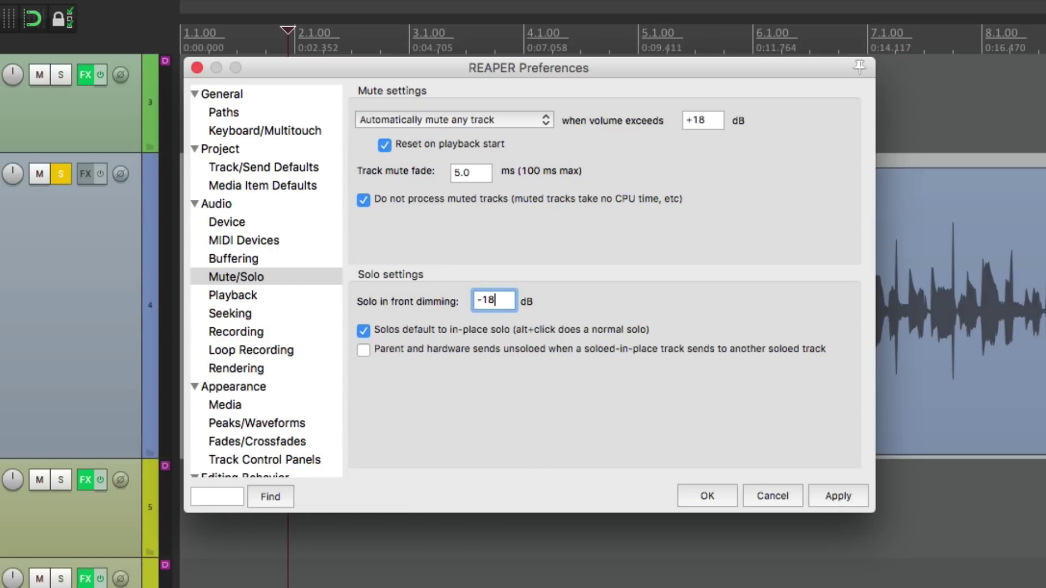
pyautogui.moveTo(412, 339)
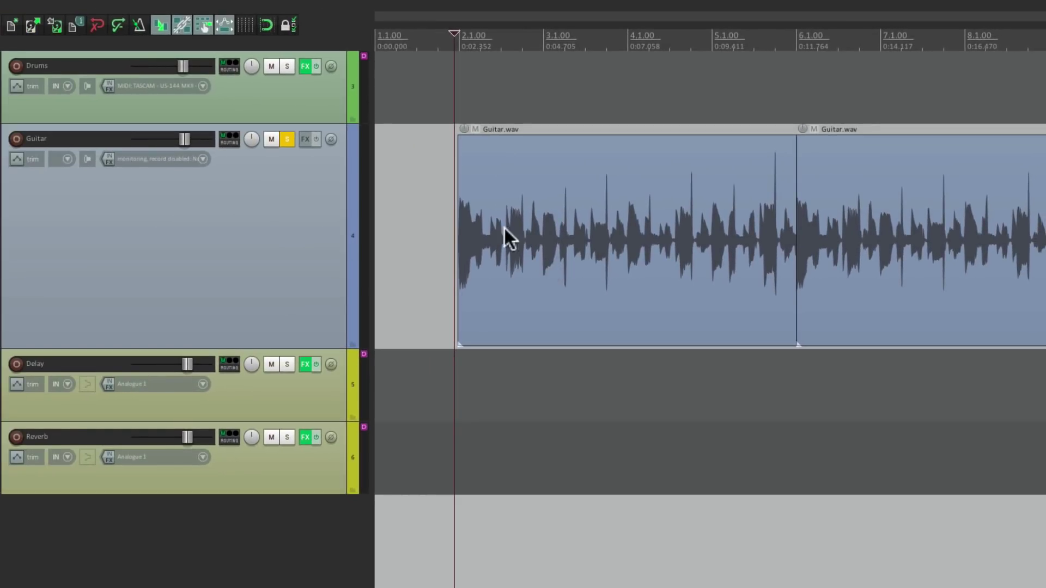
pyautogui.click(287, 139)
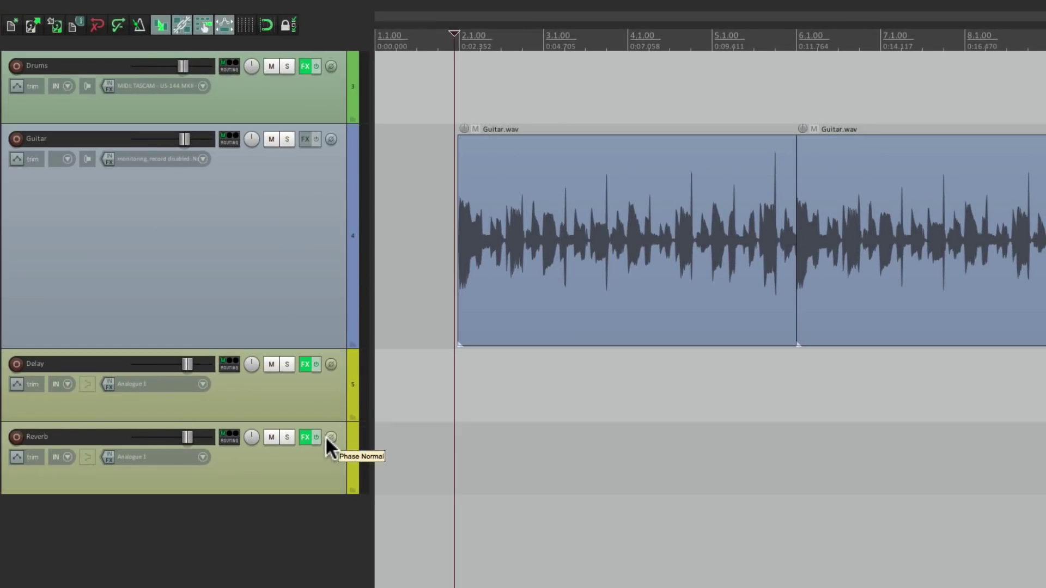
# - Solo Guitar in place and add a send to Delay at about -9.97 dB
pyautogui.click(282, 141)
pyautogui.click(282, 142)
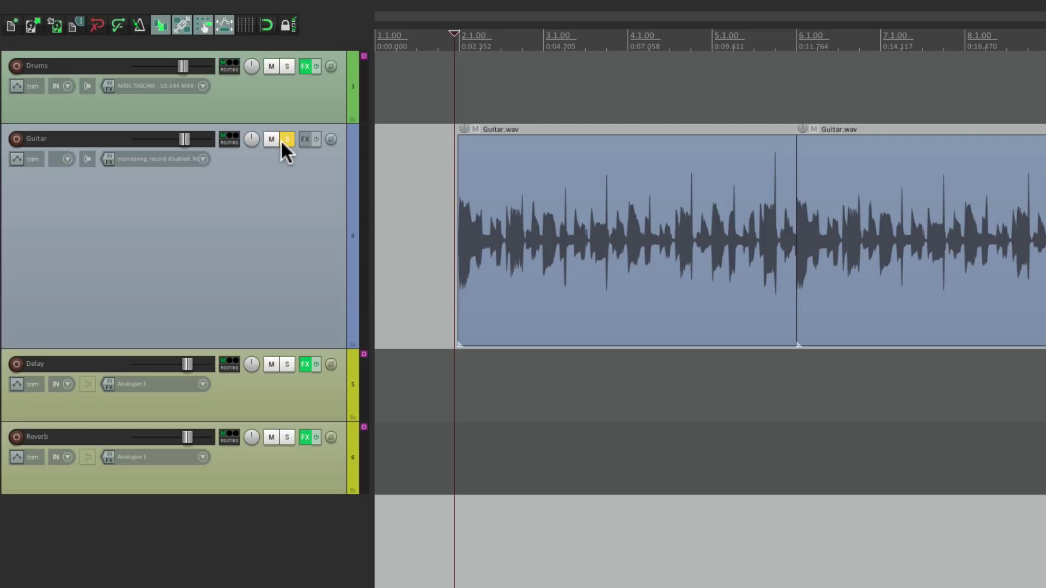
pyautogui.moveTo(227, 136); pyautogui.dragTo(311, 396)
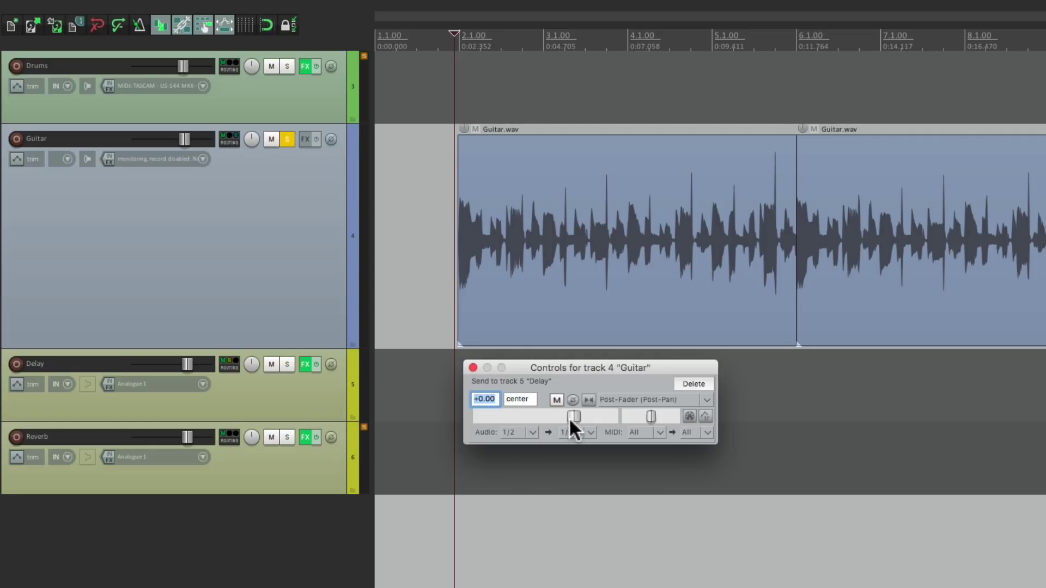
pyautogui.press('space')
pyautogui.moveTo(483, 415); pyautogui.dragTo(547, 412)
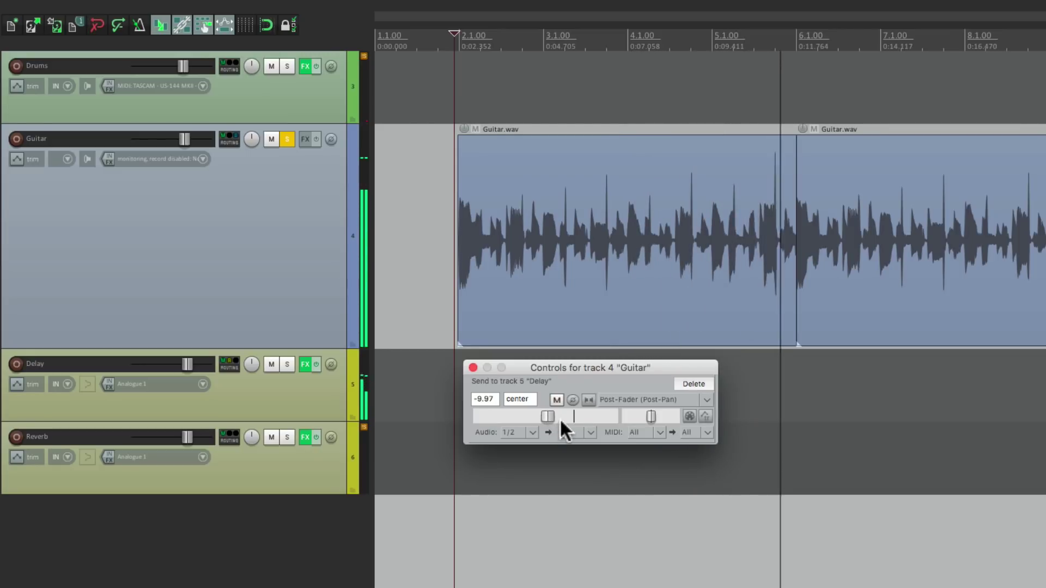
pyautogui.click(473, 367)
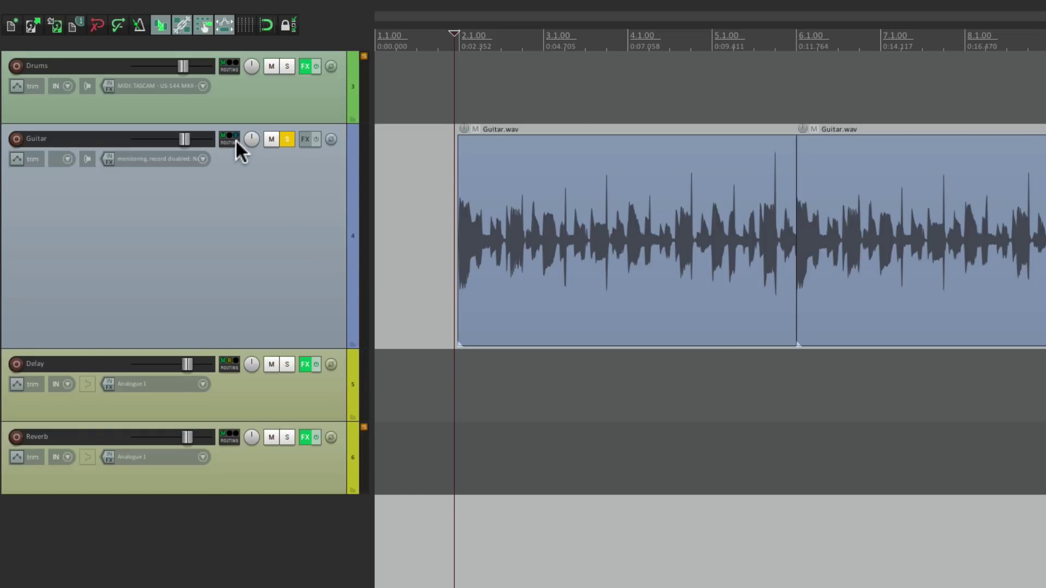
# - Add a Guitar send to Reverb at about -25.61 dB and play it back
pyautogui.moveTo(235, 139); pyautogui.dragTo(319, 459)
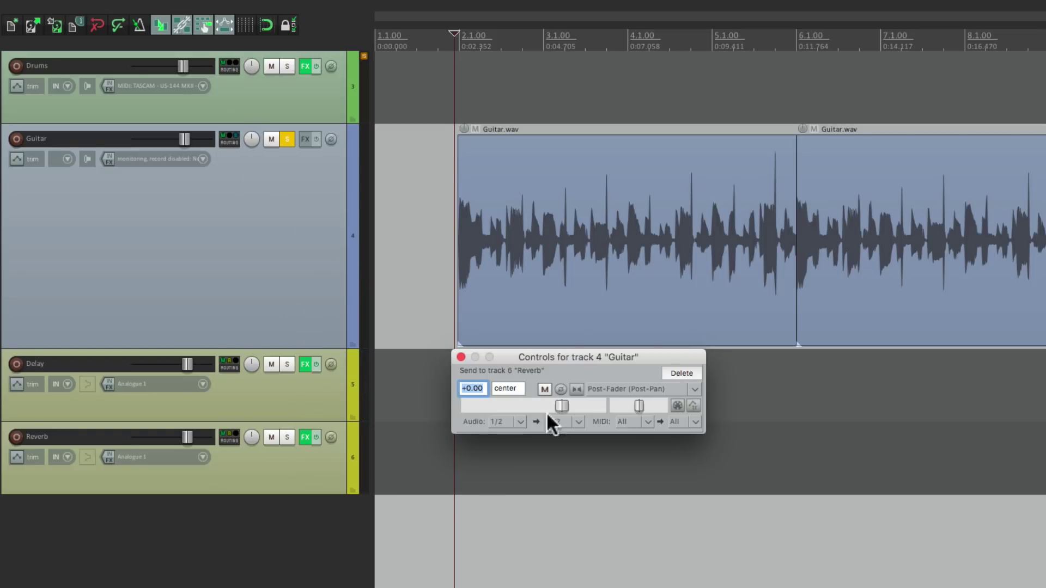
pyautogui.moveTo(565, 403); pyautogui.dragTo(507, 401)
pyautogui.press('space')
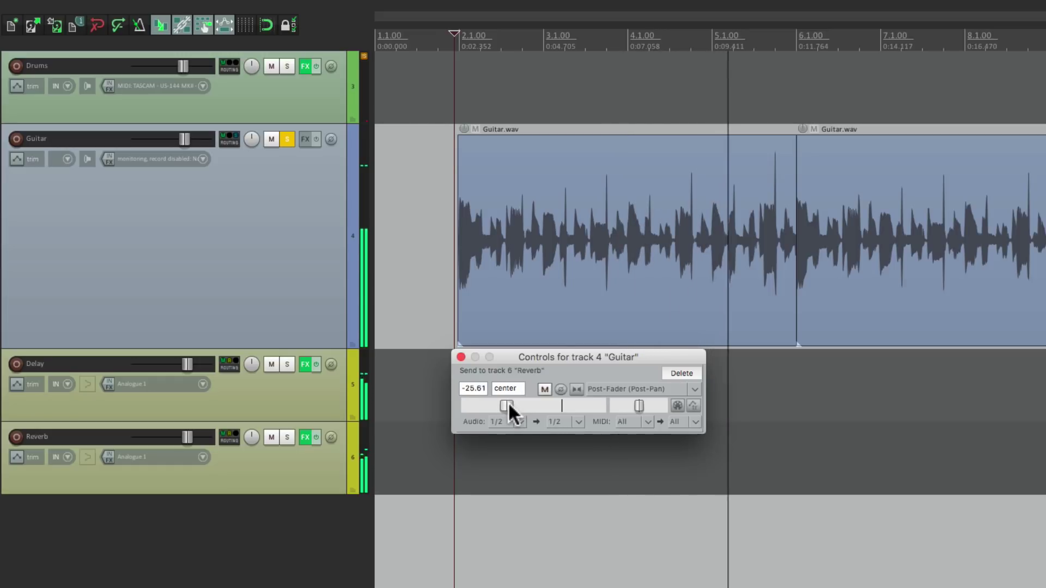
pyautogui.press('space')
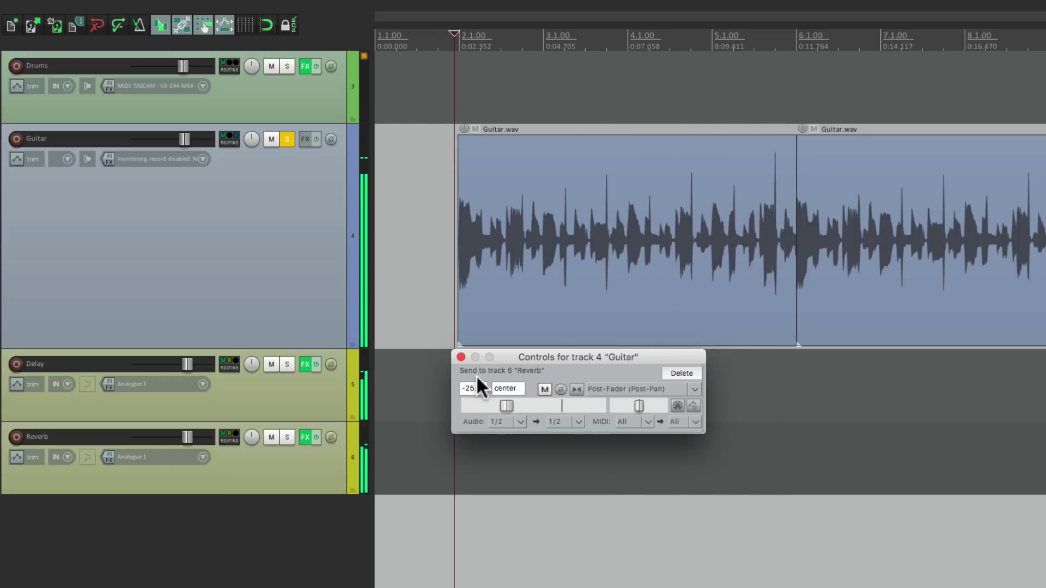
# - Close the Reverb send controls and compare Guitar unsoloed versus soloed during playback
pyautogui.click(460, 357)
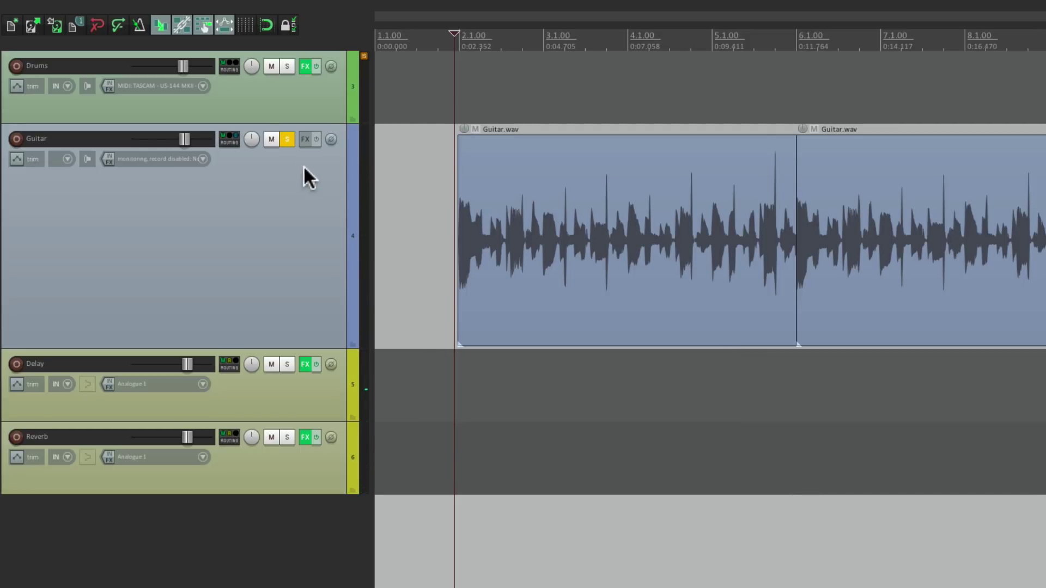
pyautogui.click(288, 139)
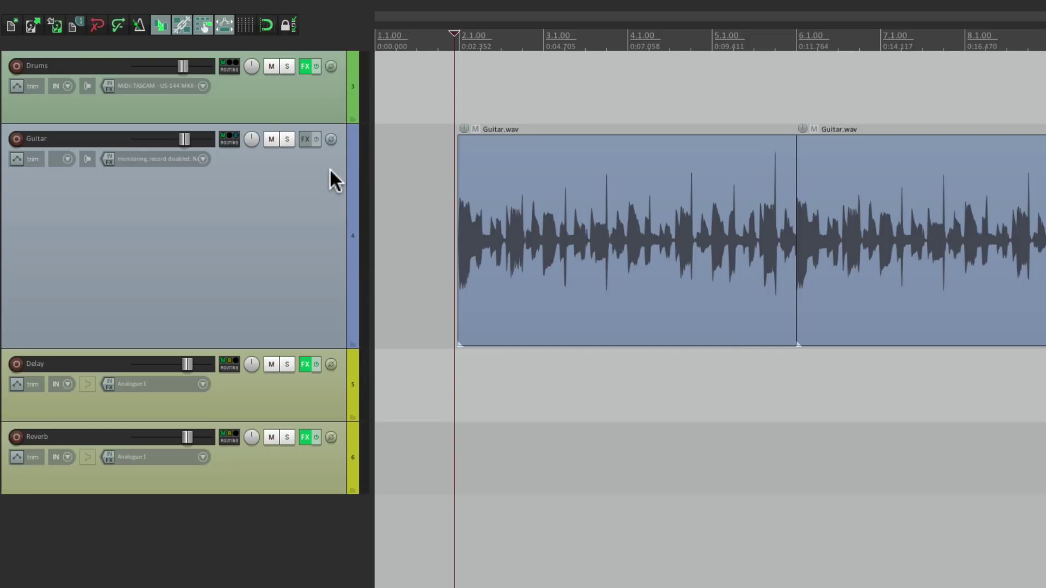
pyautogui.press('space')
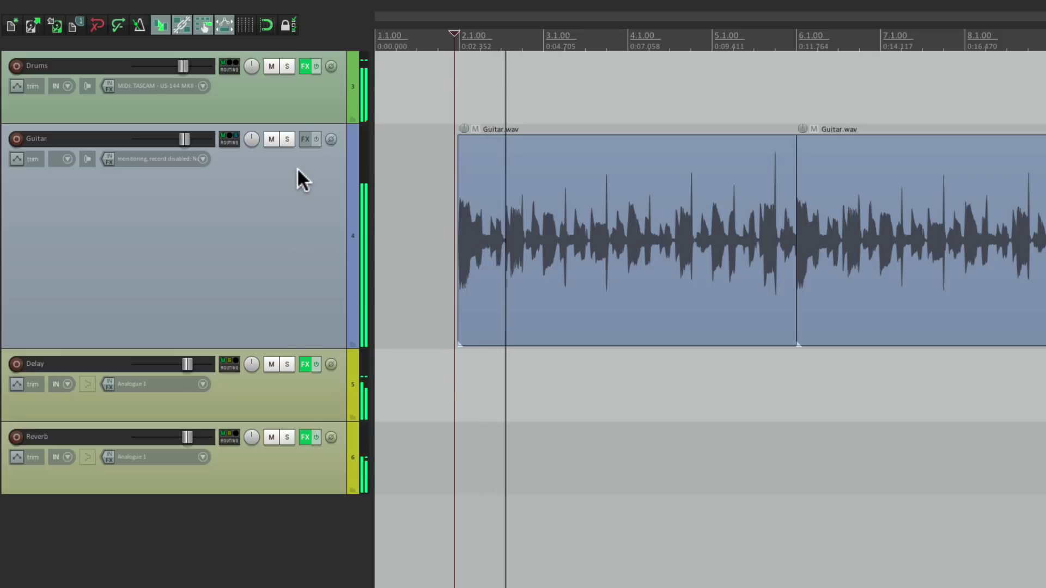
pyautogui.click(286, 139)
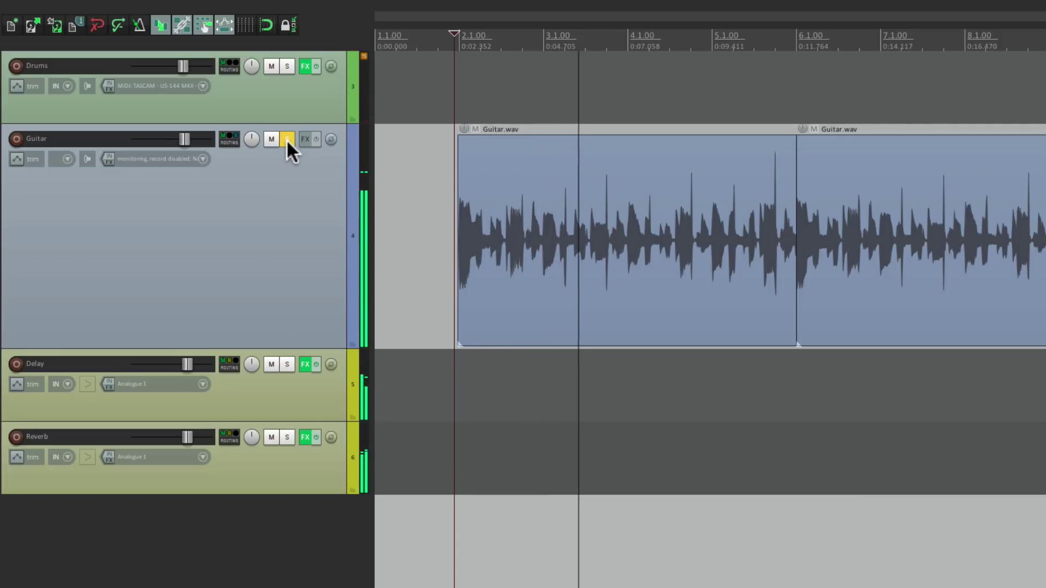
pyautogui.press('space')
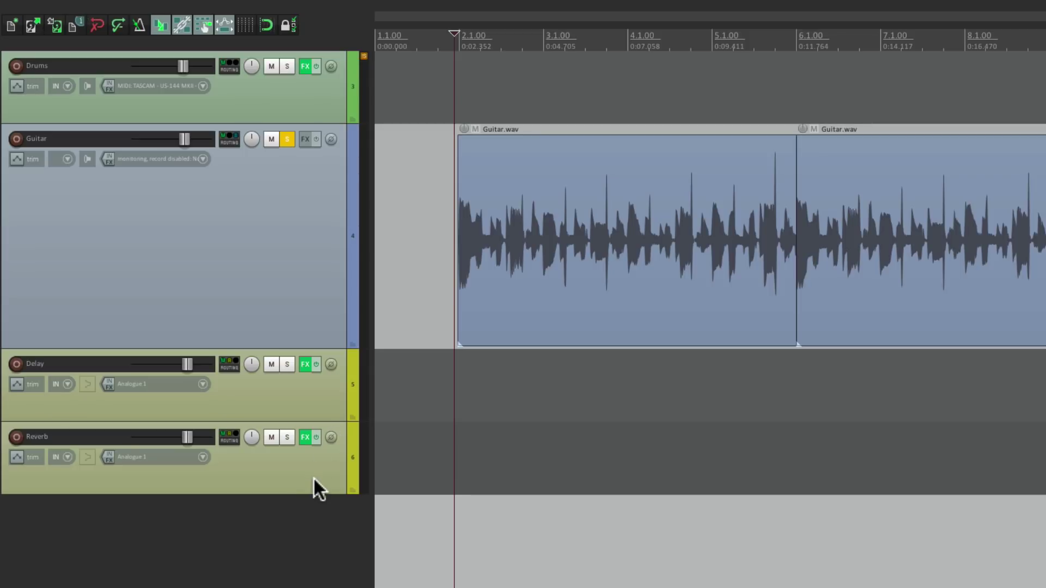
# - Untick 'Solos default to in-place solo' in the Mute/Solo preferences
pyautogui.press('super+comma')
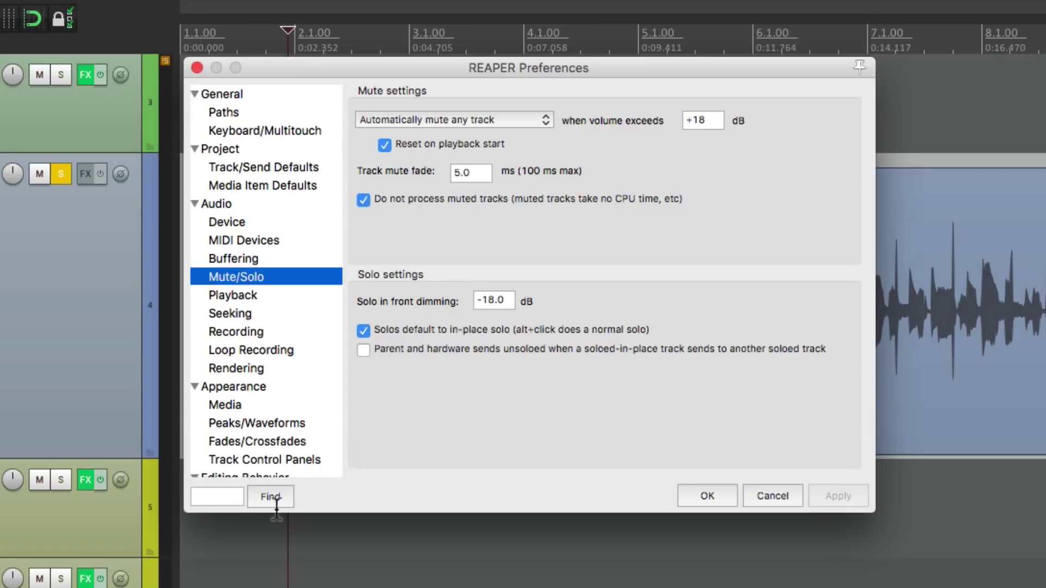
pyautogui.click(416, 334)
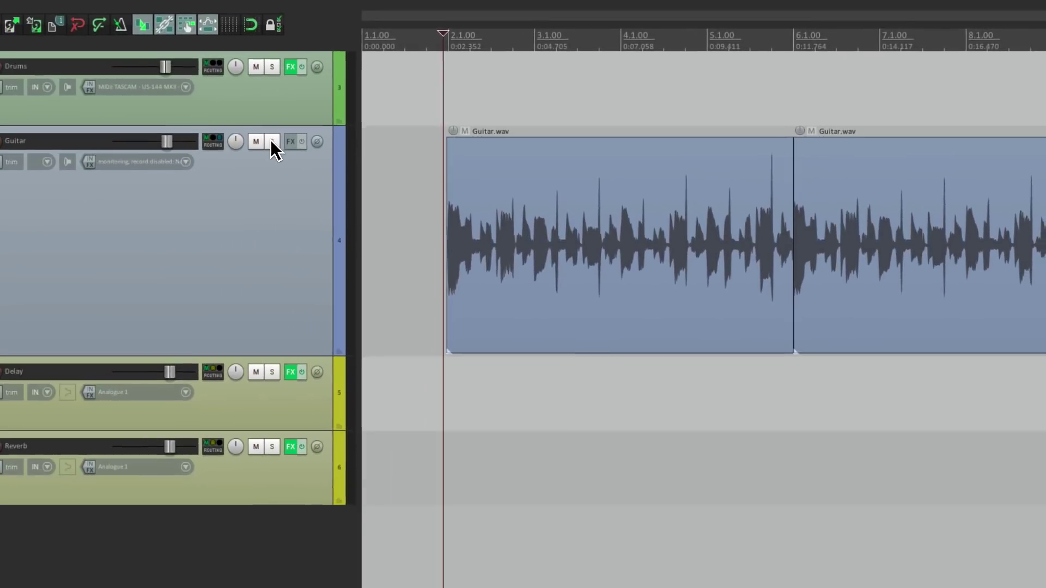
# - Play with Guitar soloed without in-place solo, then reopen the Mute/Solo preferences
pyautogui.press('space')
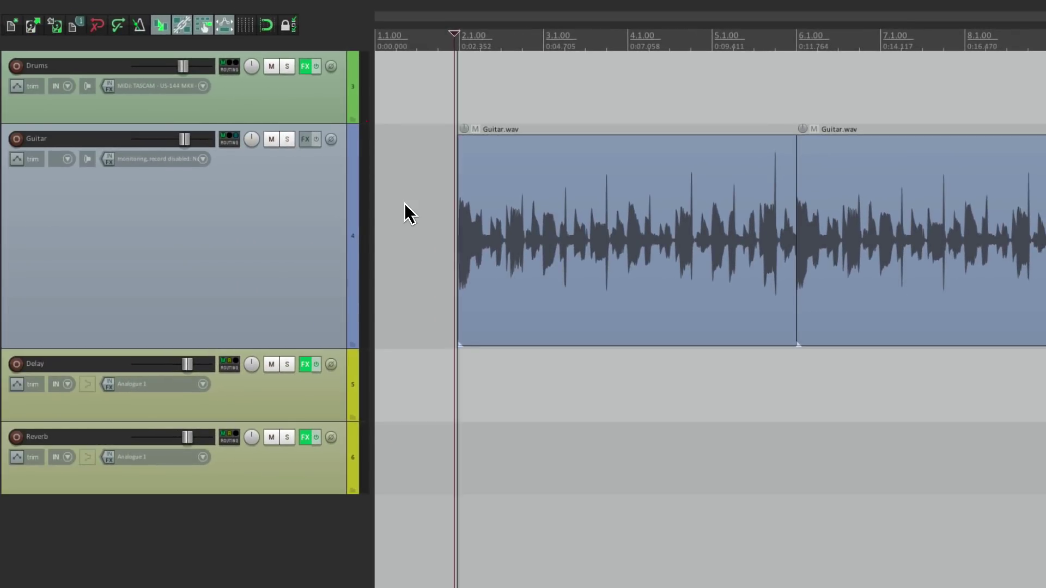
pyautogui.click(287, 139)
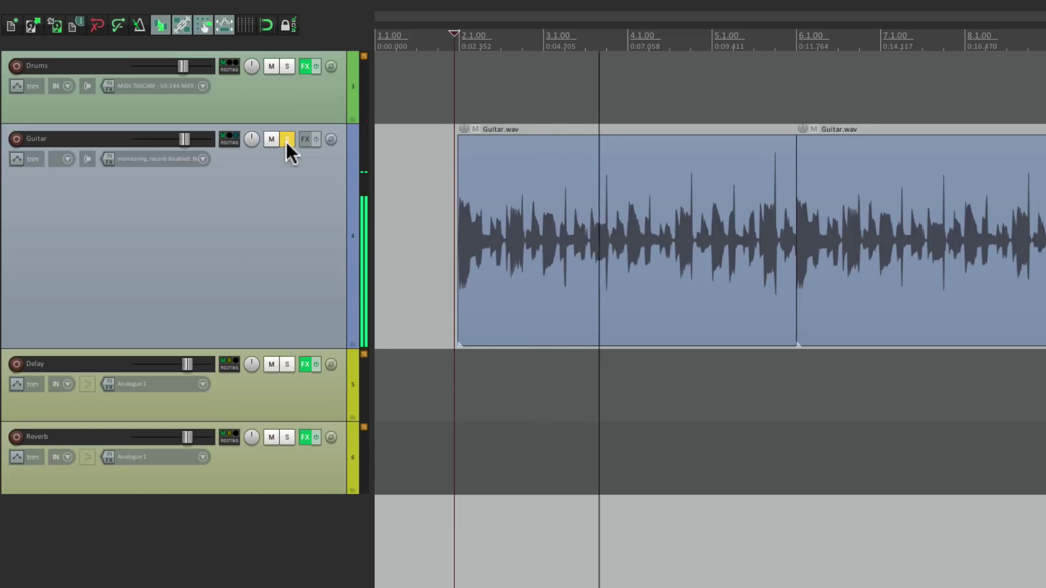
pyautogui.press('space')
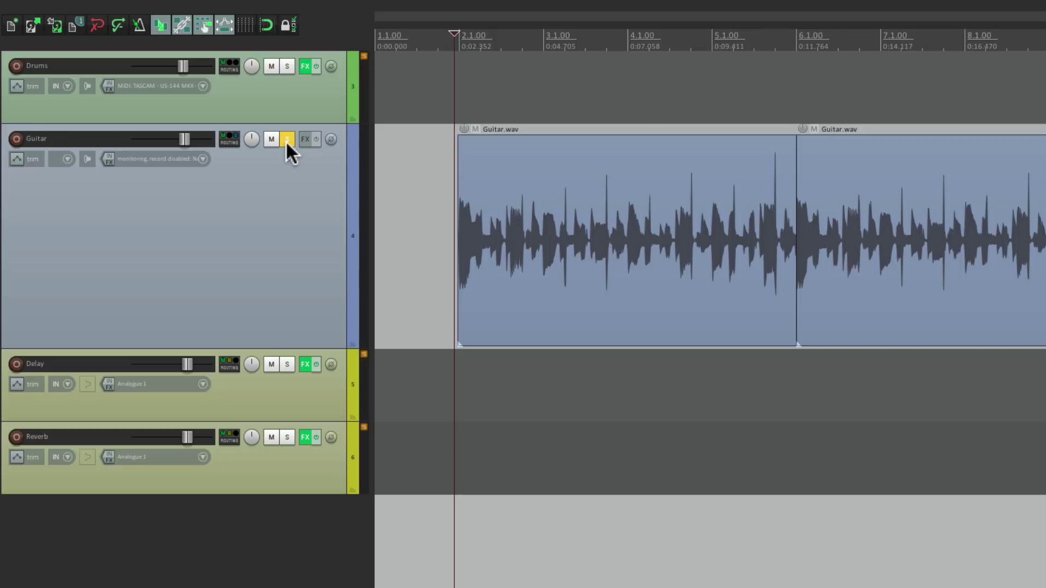
pyautogui.rightClick(287, 140)
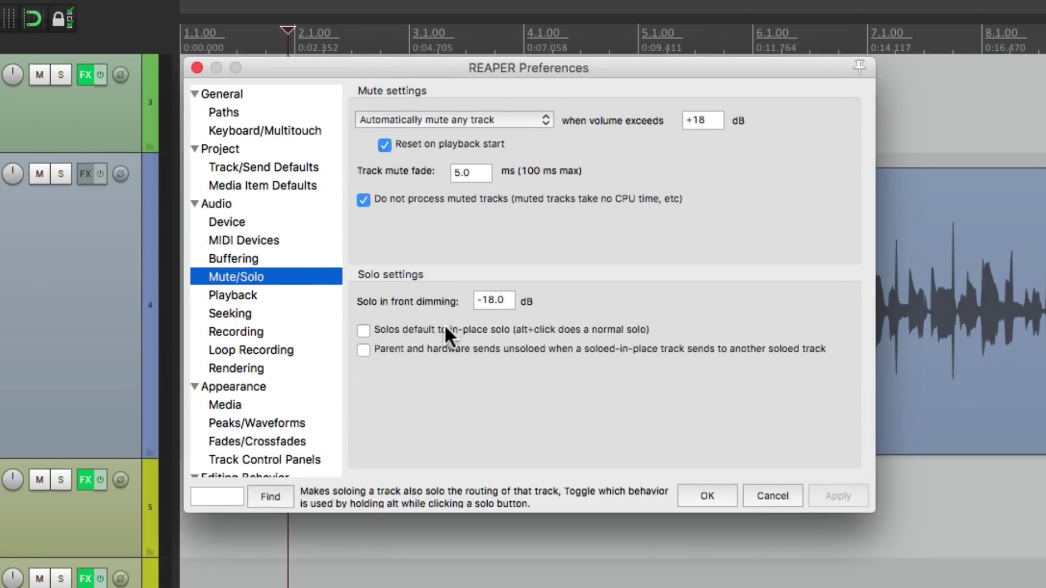
# - Tick 'Solos default to in-place solo' in Mute/Solo preferences and close the window
pyautogui.click(364, 330)
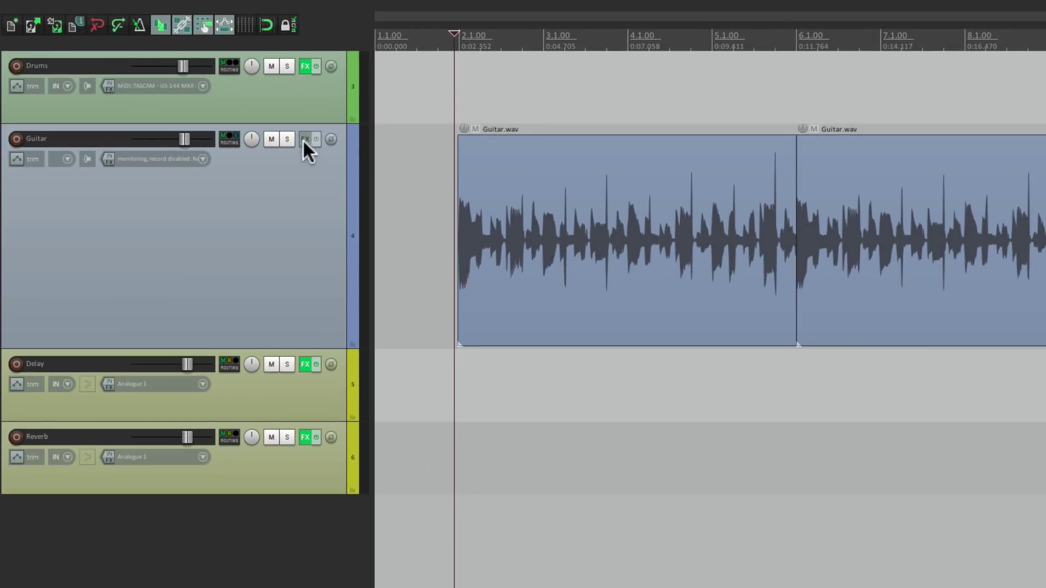
# - Solo Guitar in place and play, then re-solo it the normal way with Alt-click and play again
pyautogui.click(287, 139)
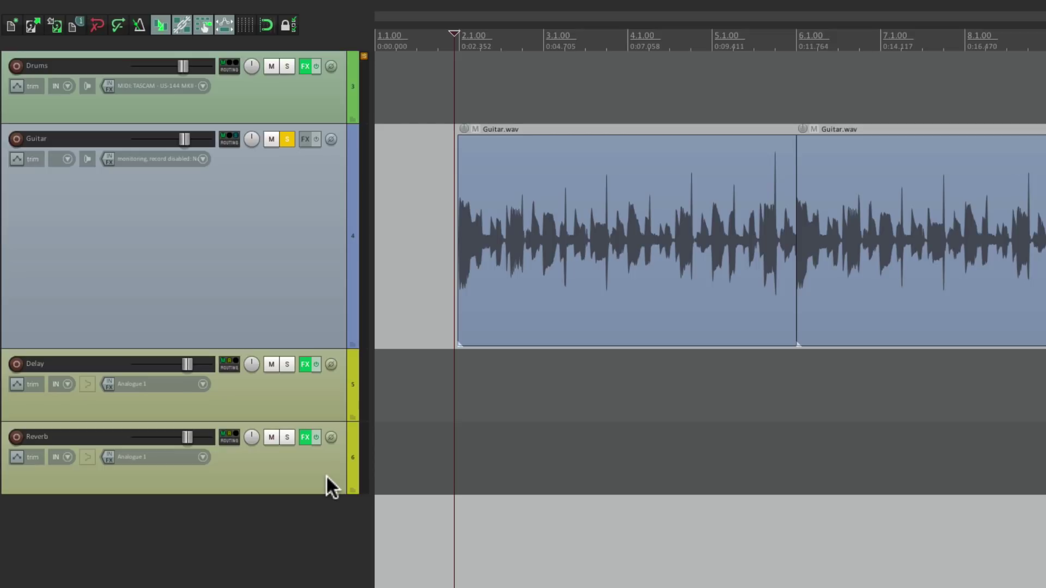
pyautogui.press('space')
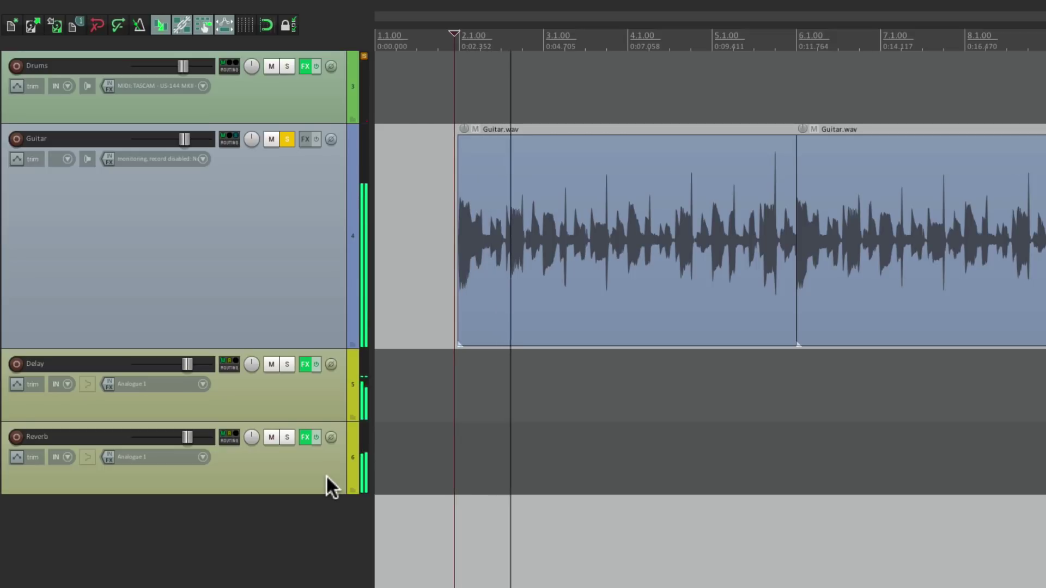
pyautogui.press('space')
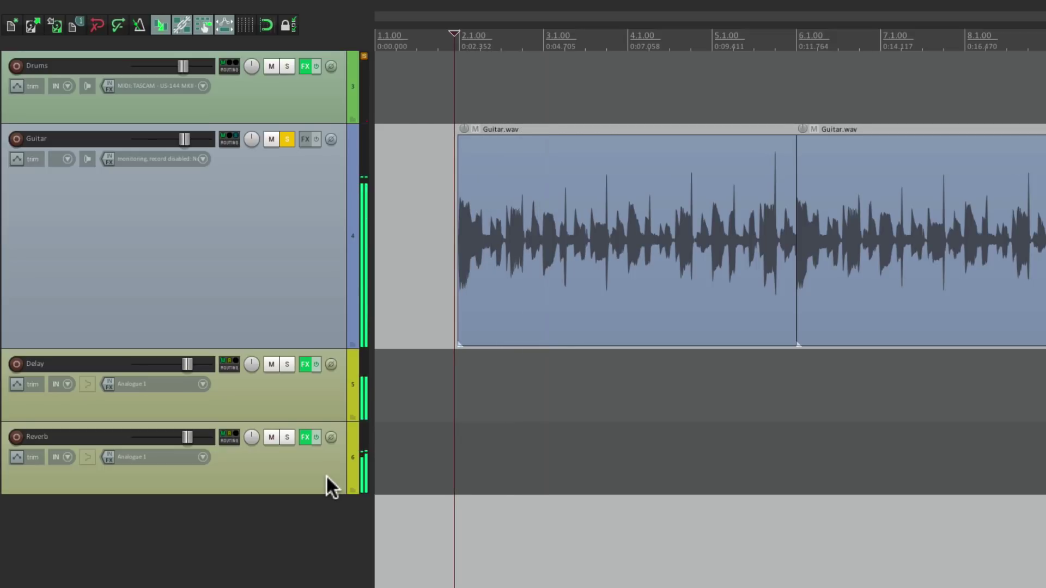
pyautogui.click(286, 138)
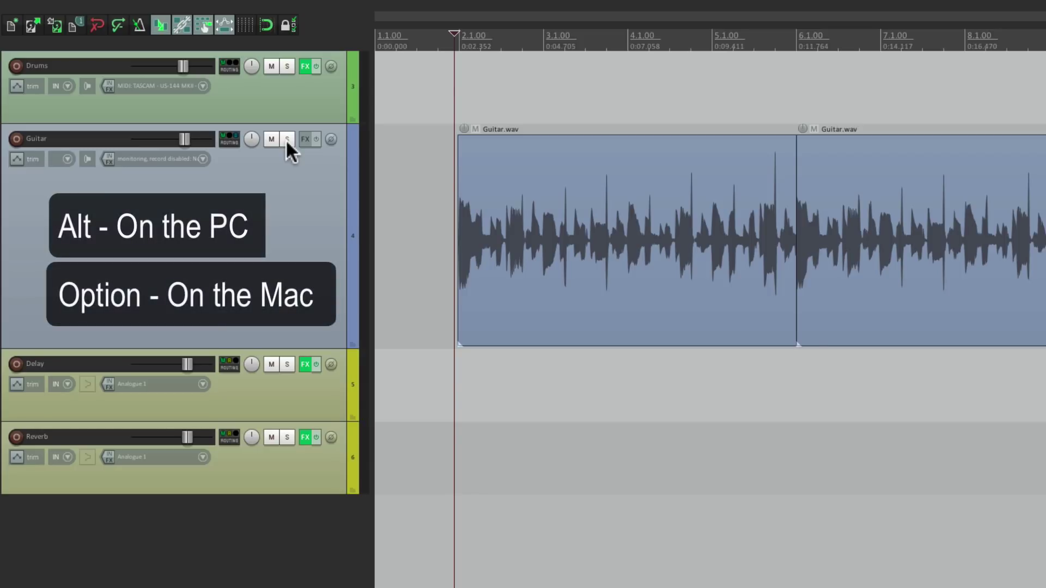
pyautogui.keyDown('alt'); pyautogui.click(286, 138); pyautogui.keyUp('alt')
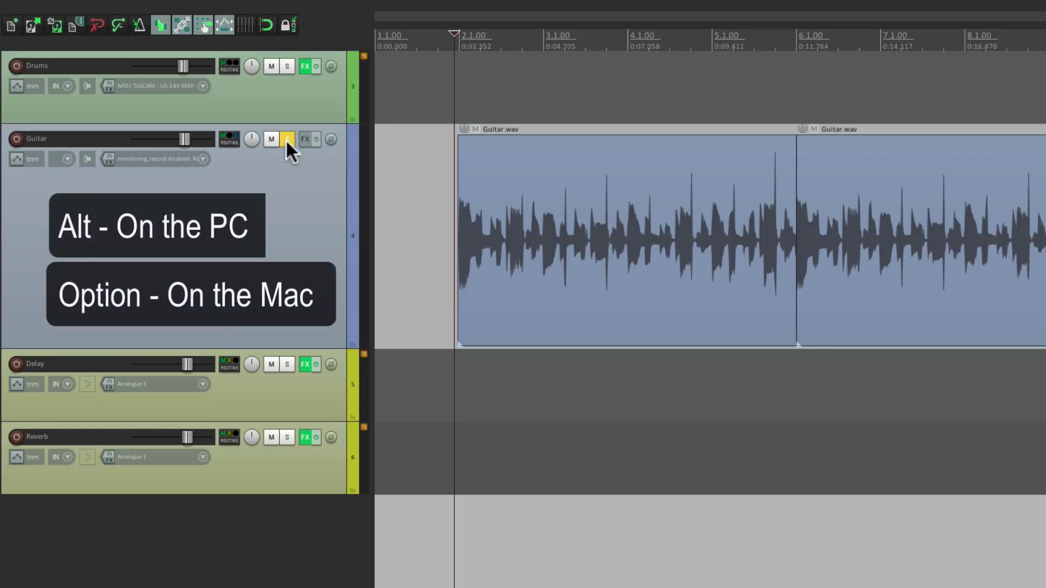
pyautogui.press('space')
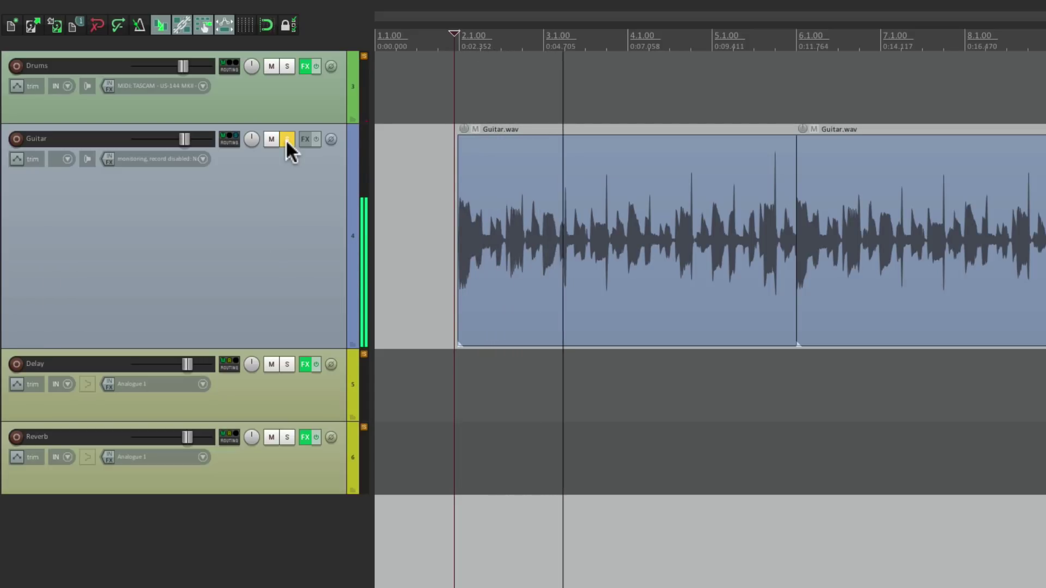
pyautogui.press('space')
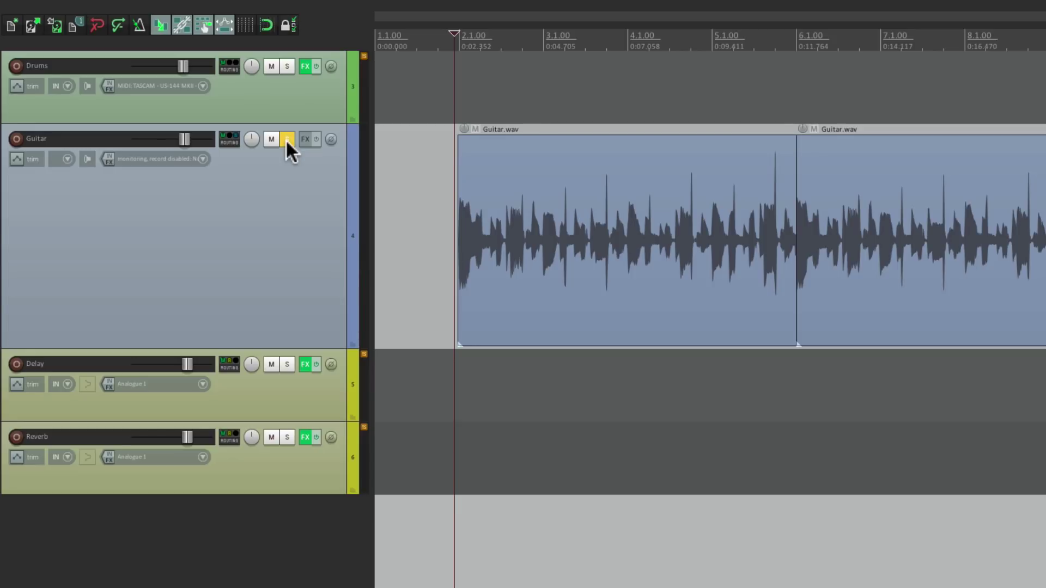
# - Unsolo Guitar and untick 'Solos default to in-place solo' in the Mute/Solo preferences
pyautogui.click(285, 139)
pyautogui.press('super+comma')
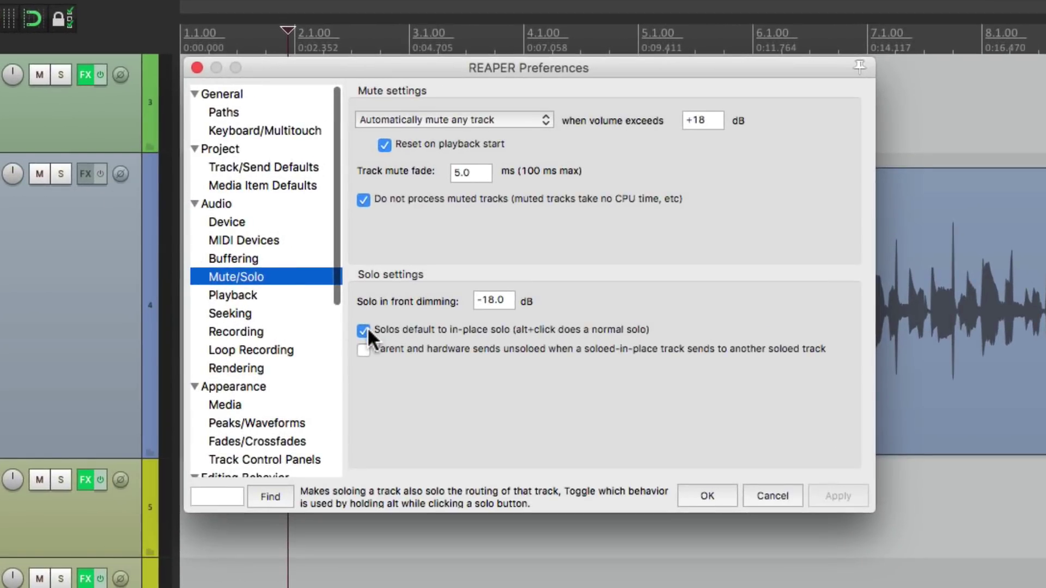
pyautogui.click(363, 330)
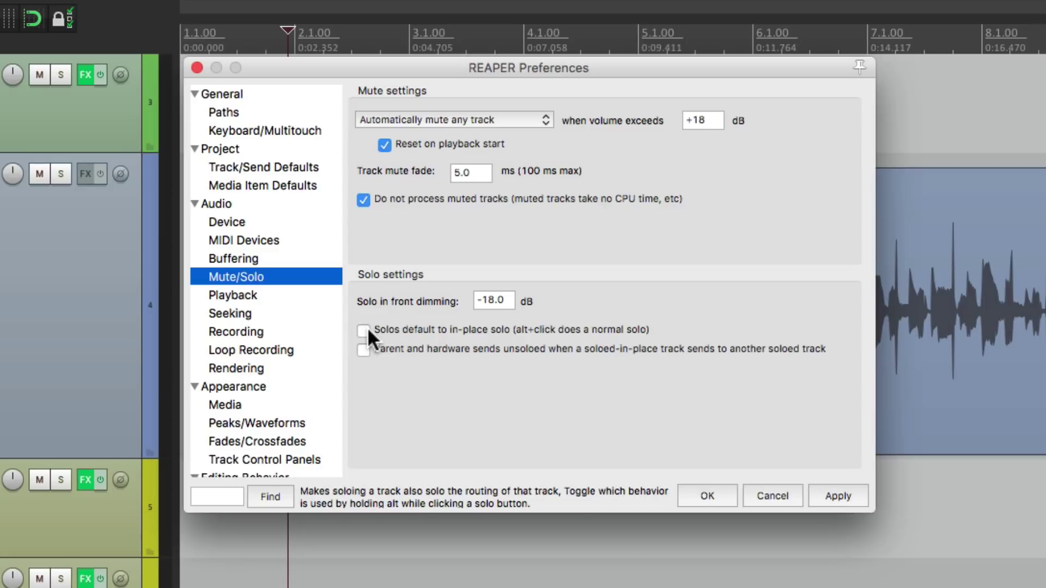
pyautogui.press('Return')
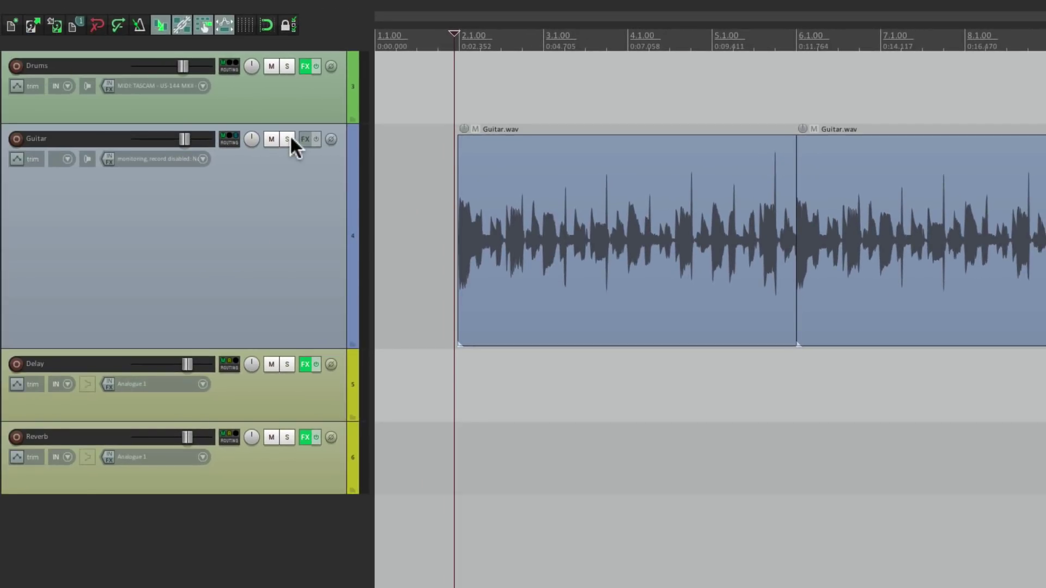
# - Solo Guitar normally and play, then Alt-click to solo it in place and play again
pyautogui.click(287, 139)
pyautogui.press('space')
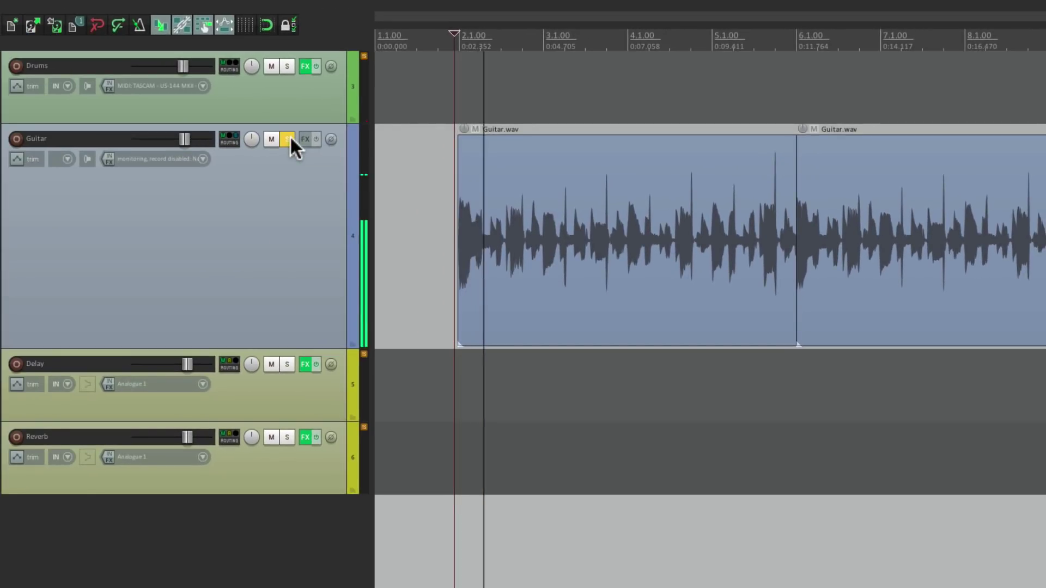
pyautogui.press('space')
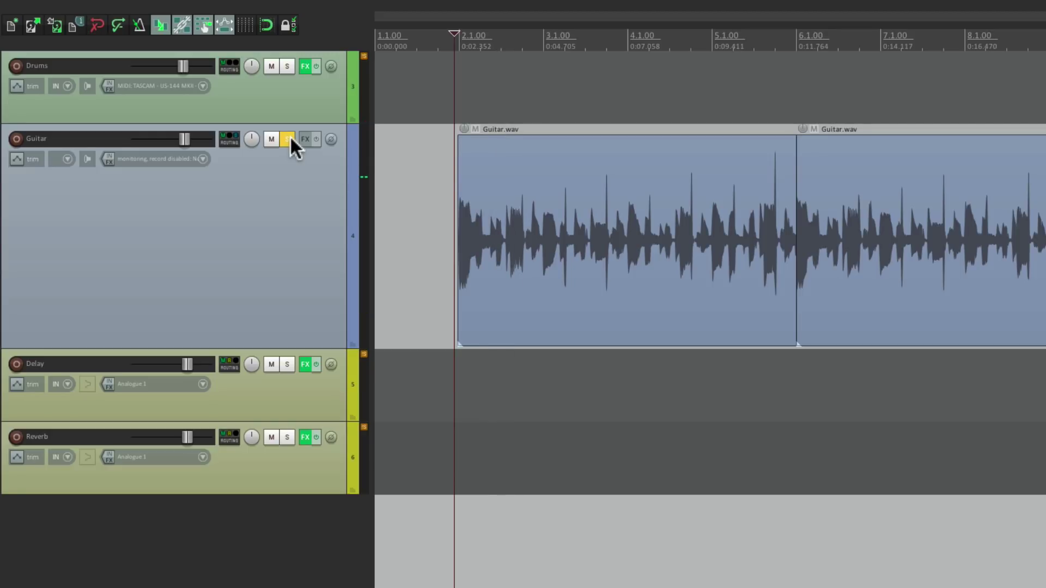
pyautogui.click(288, 139)
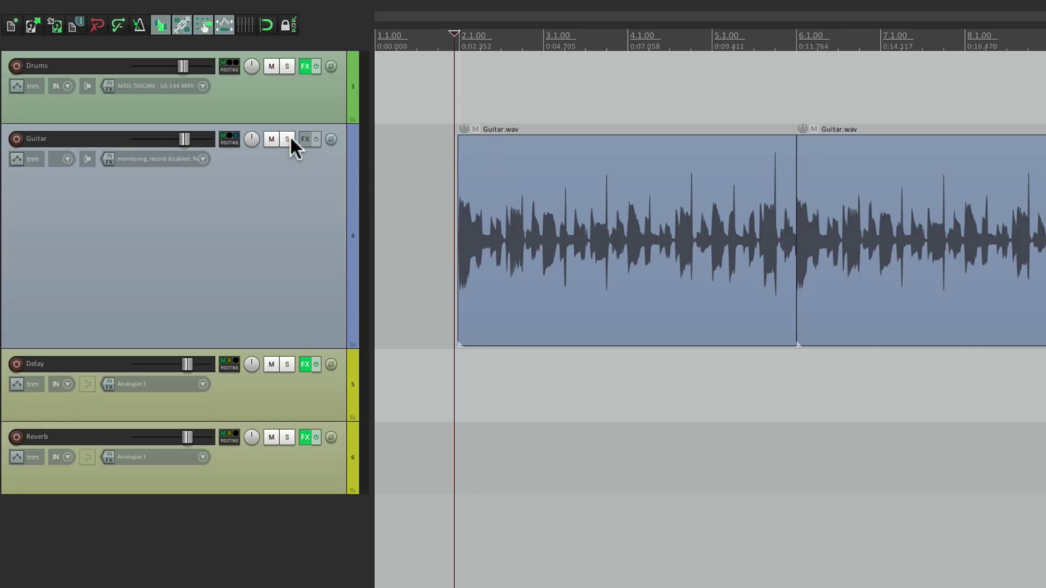
pyautogui.click(287, 139)
pyautogui.press('space')
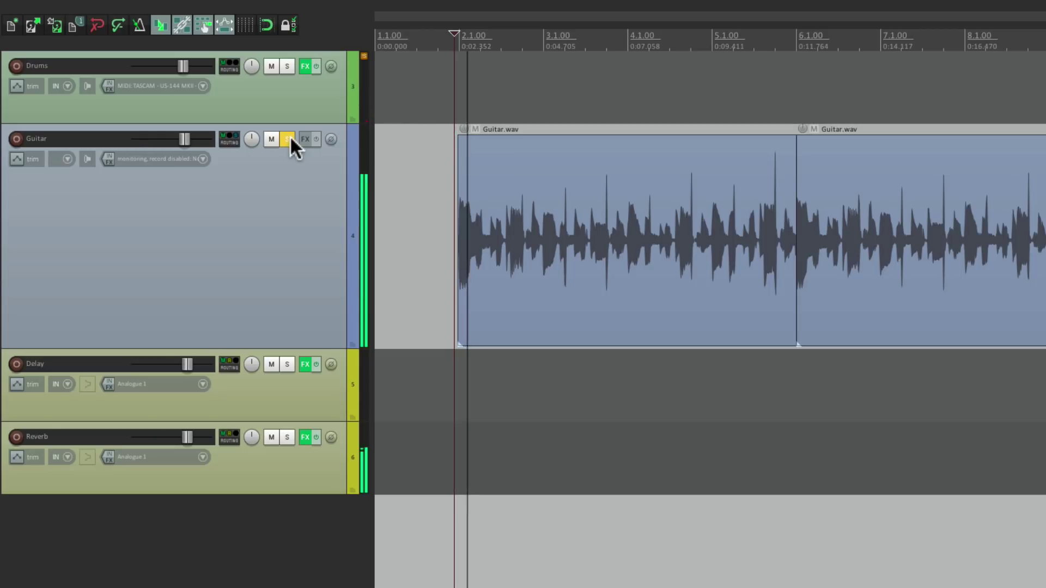
pyautogui.press('space')
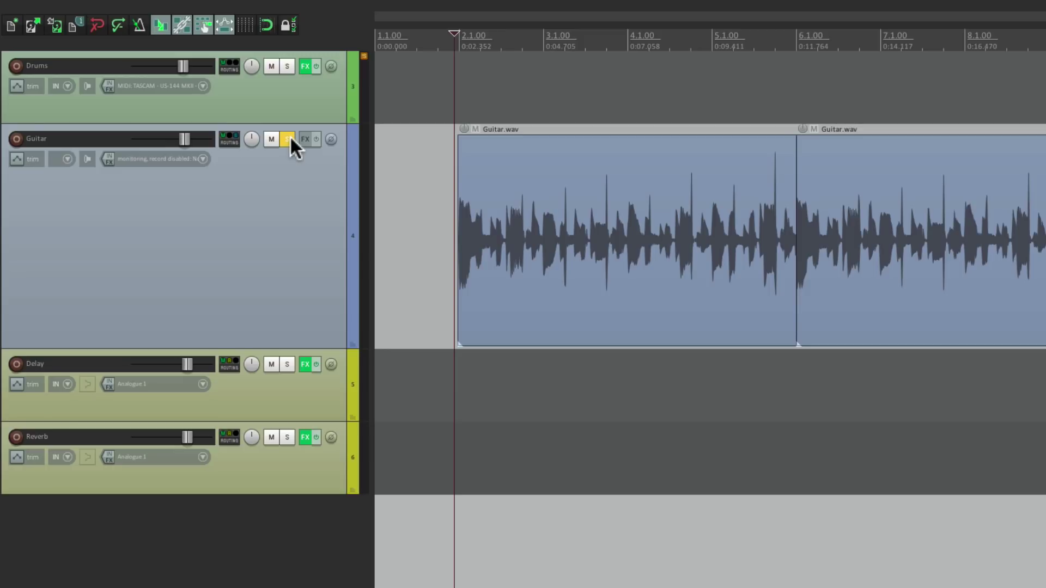
# - Reopen Mute/Solo preferences from Guitar's solo button, re-tick in-place solo, and leave parent/hardware sends unsoloed off
pyautogui.rightClick(287, 139)
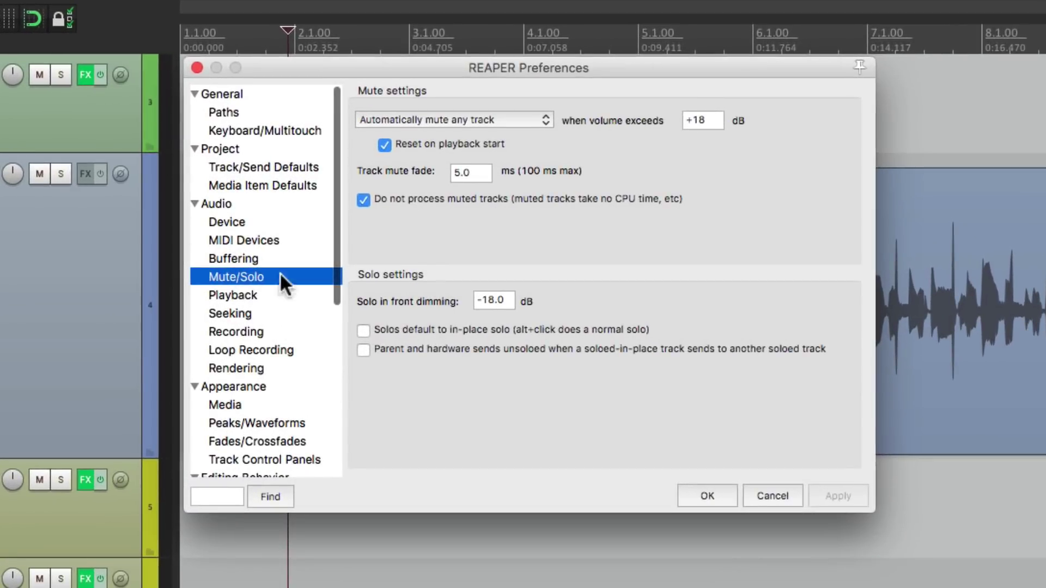
pyautogui.click(363, 330)
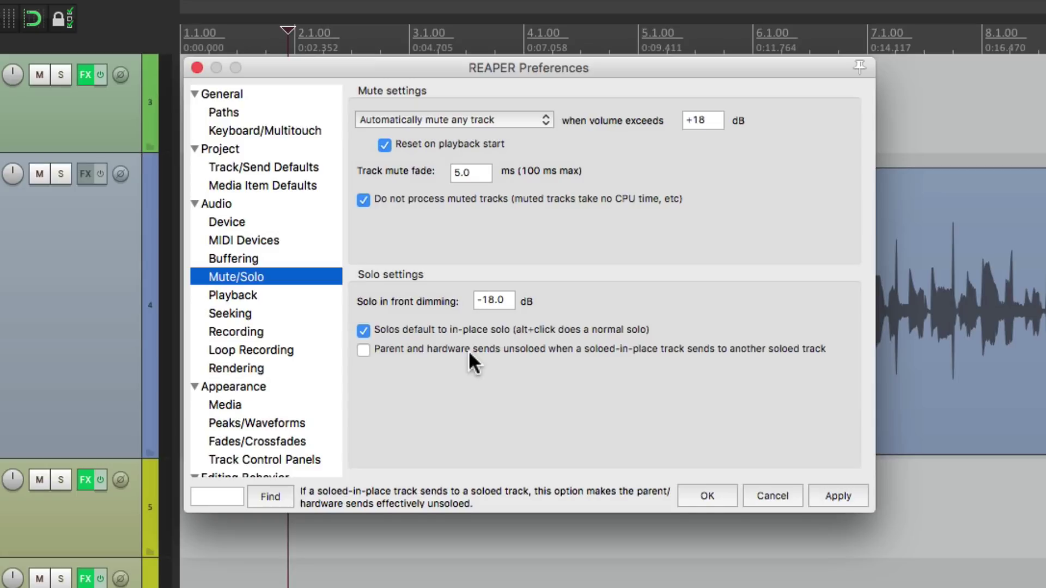
pyautogui.click(362, 351)
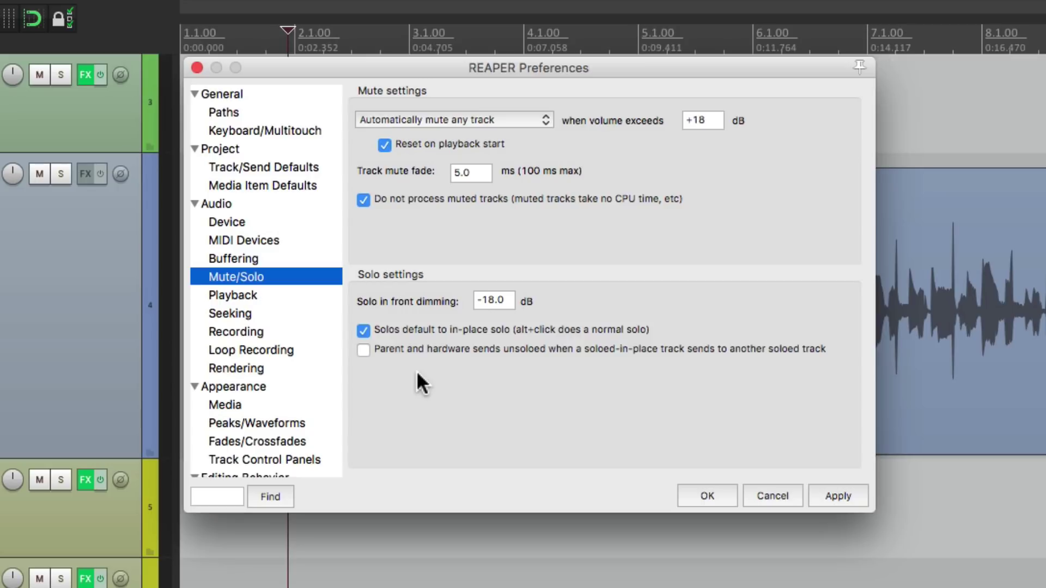